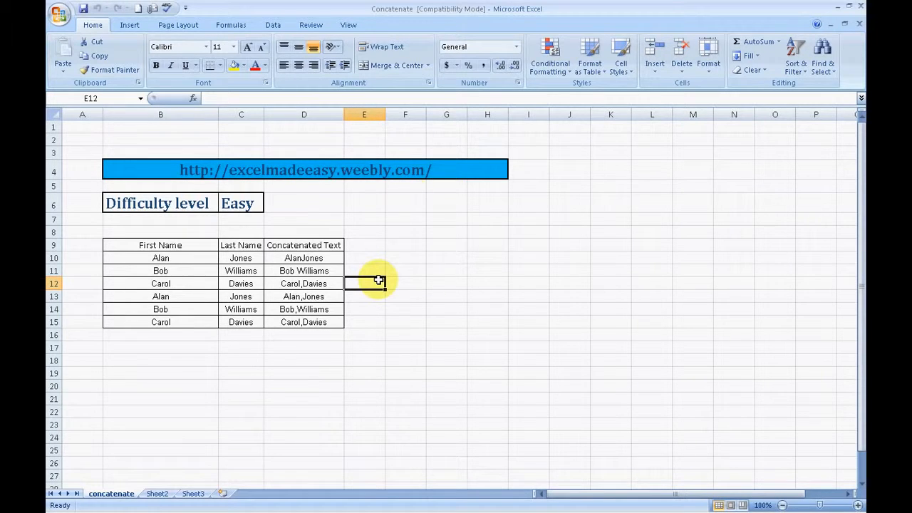
Enter the label CONCATENATE in cell F6, above and beside the name table.
click(411, 244)
click(407, 206)
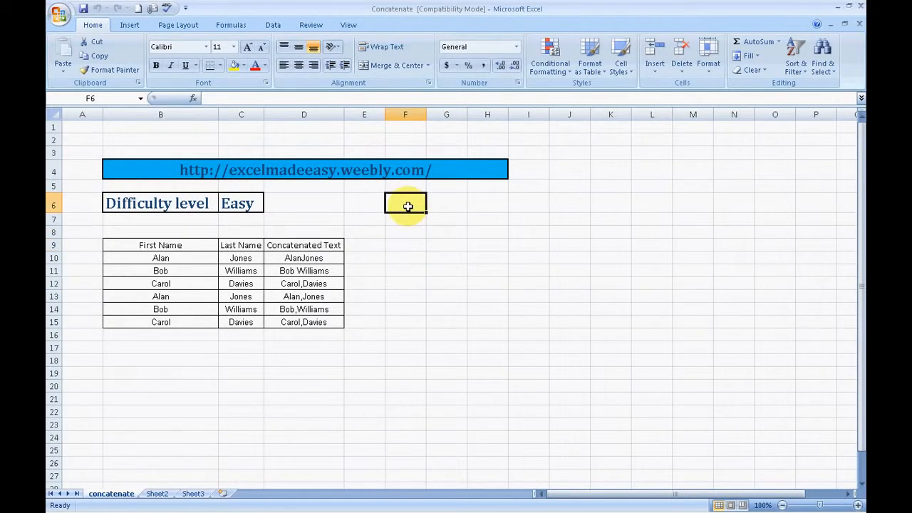
text(CON)
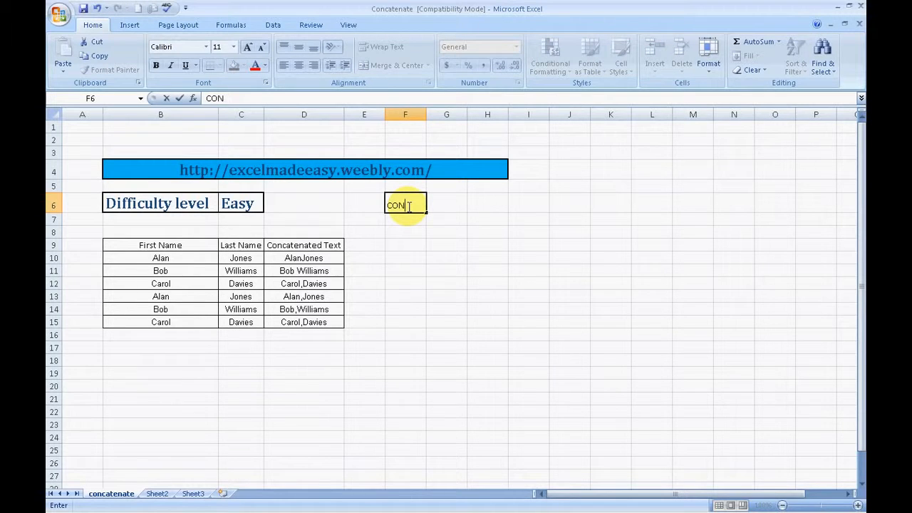
text(CATENATE)
click(431, 255)
key(Up)
key(Up)
key(Up)
key(Down)
key(Up)
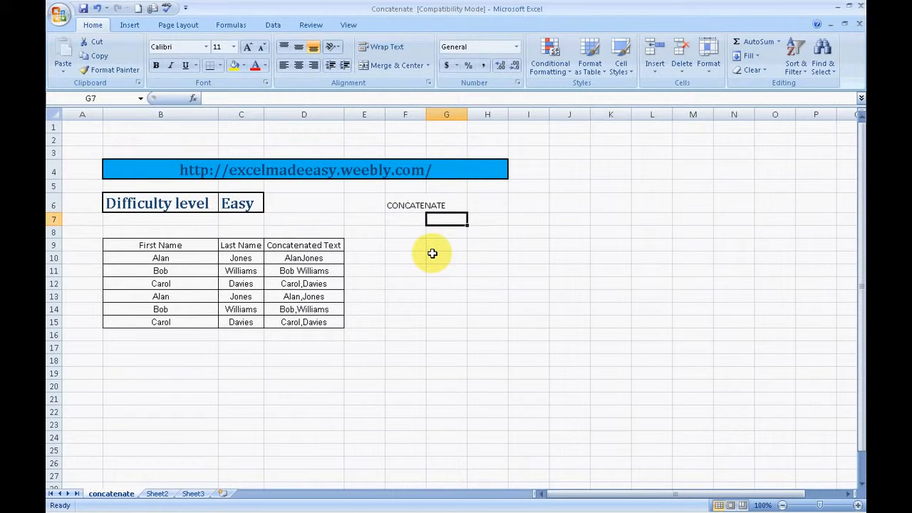
click(415, 206)
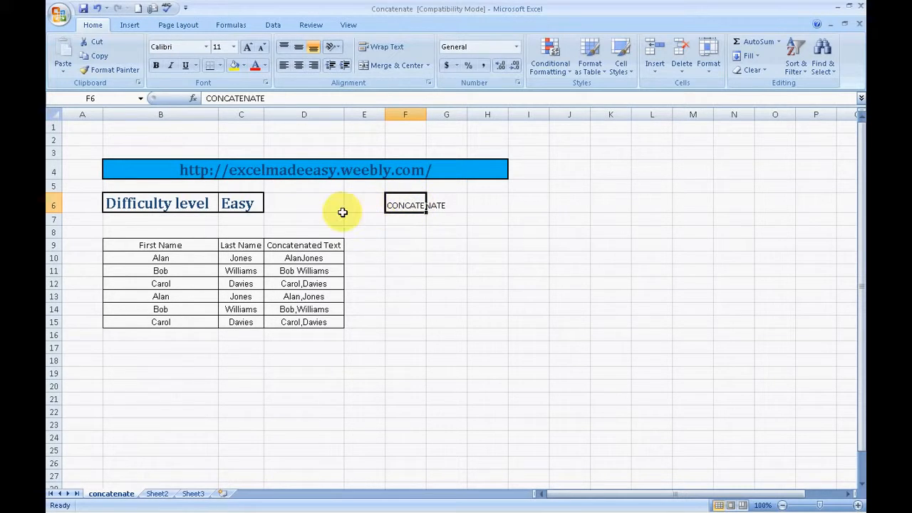
click(184, 256)
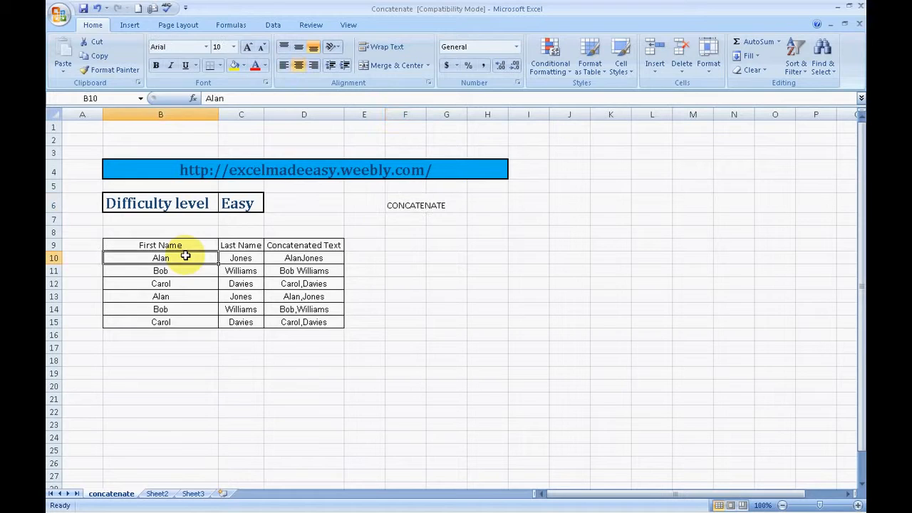
click(232, 259)
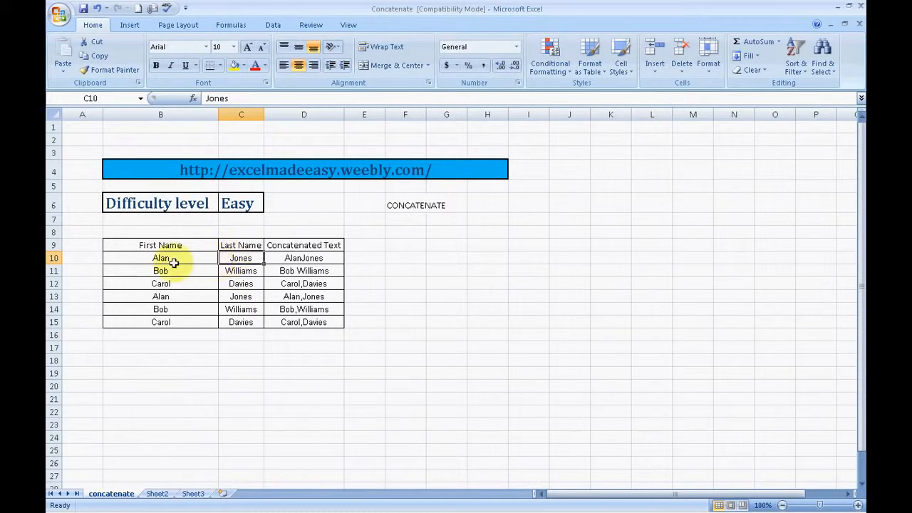
click(163, 243)
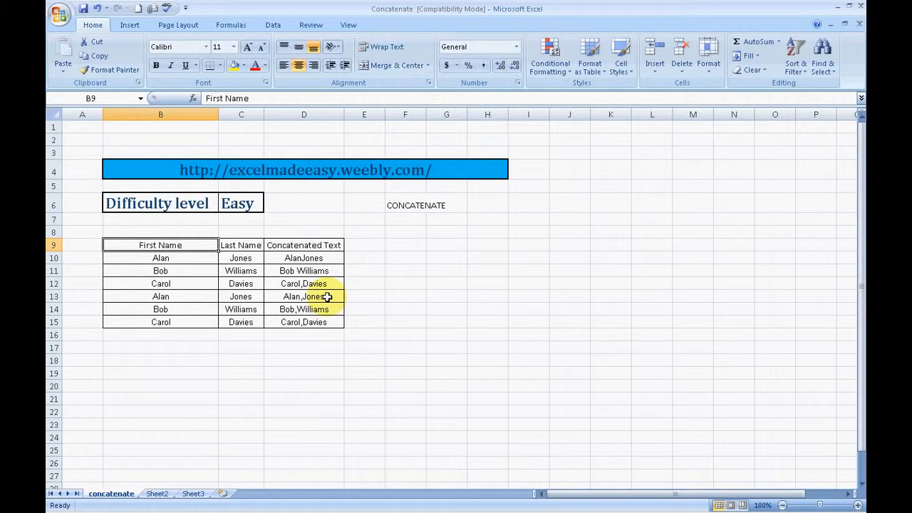
Clear the existing formulas from the Concatenated Text column, cells D10 to D15.
click(324, 260)
key(shift+Down)
key(shift+Down)
key(shift+Down)
key(shift+Down)
key(shift+Down)
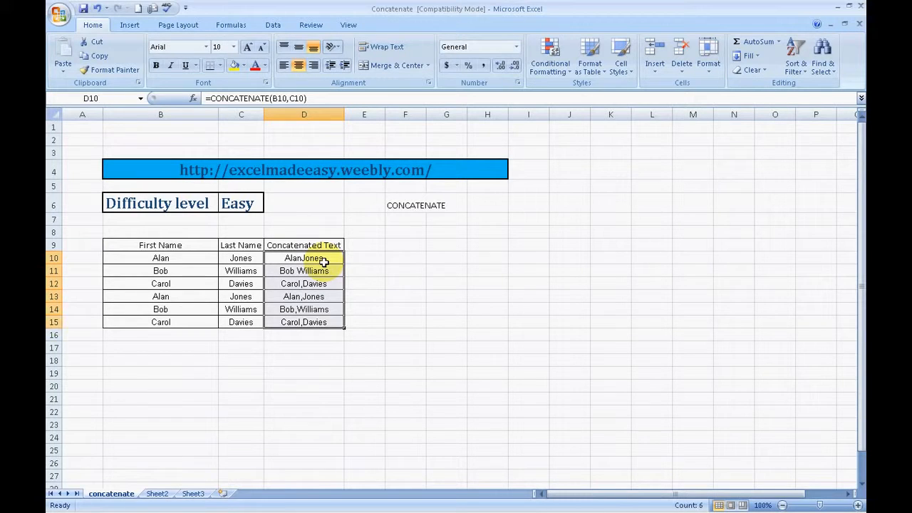
key(Delete)
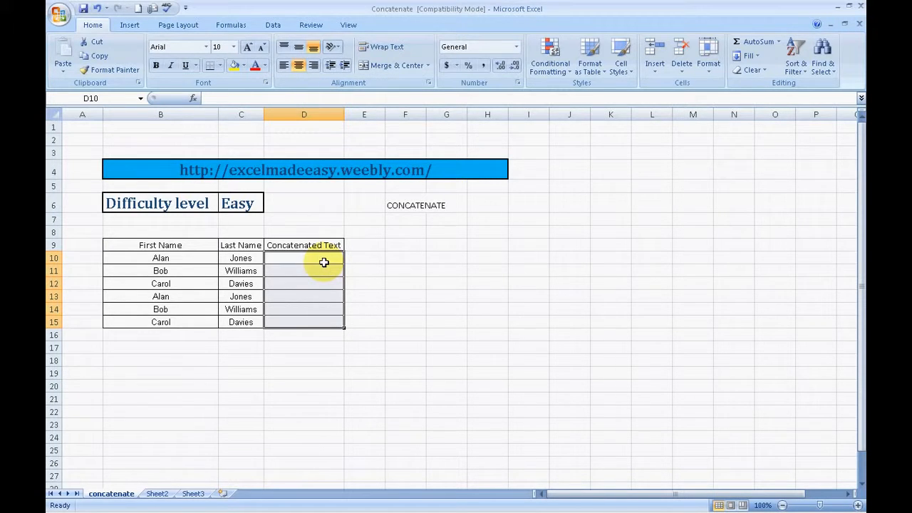
click(404, 268)
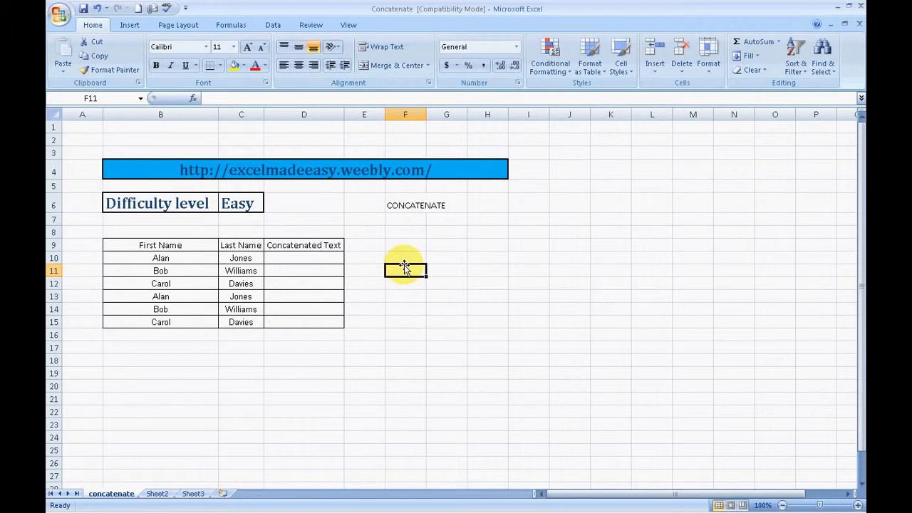
Start a formula with the CONCATENATE function in cell D10, the first row under Concatenated Text.
key(Left)
key(Left)
key(Up)
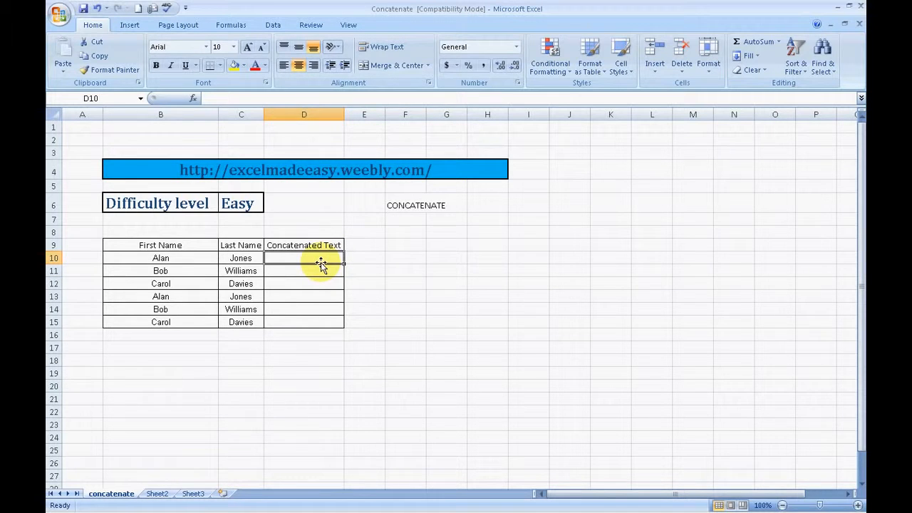
text(=)
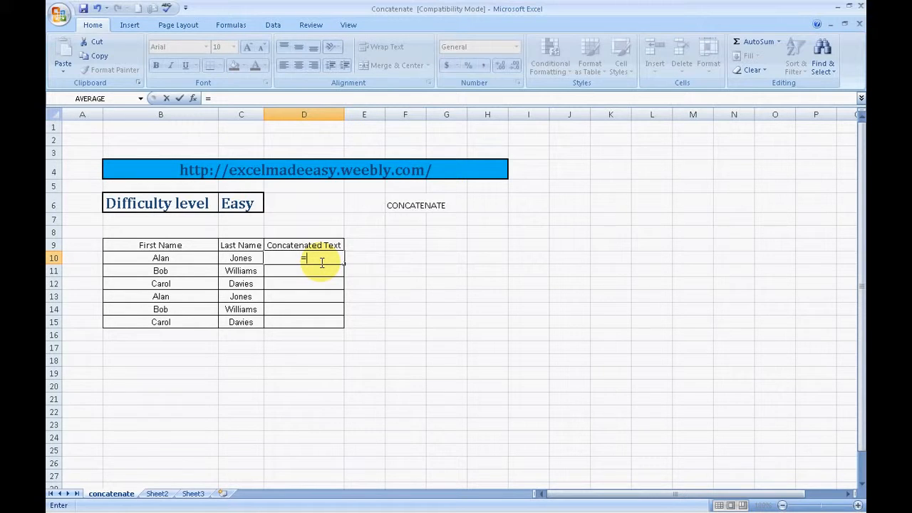
text(con)
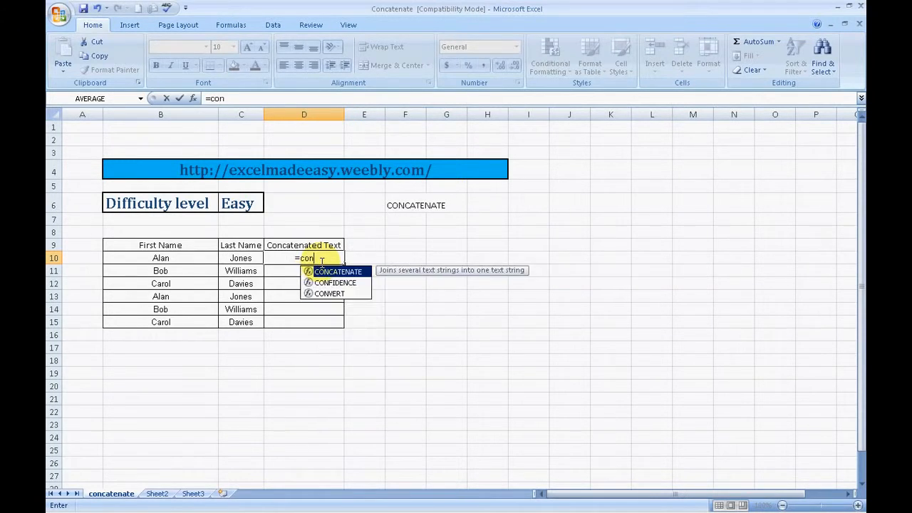
text(atenat)
key(BackSpace)
key(BackSpace)
key(BackSpace)
key(BackSpace)
key(BackSpace)
key(BackSpace)
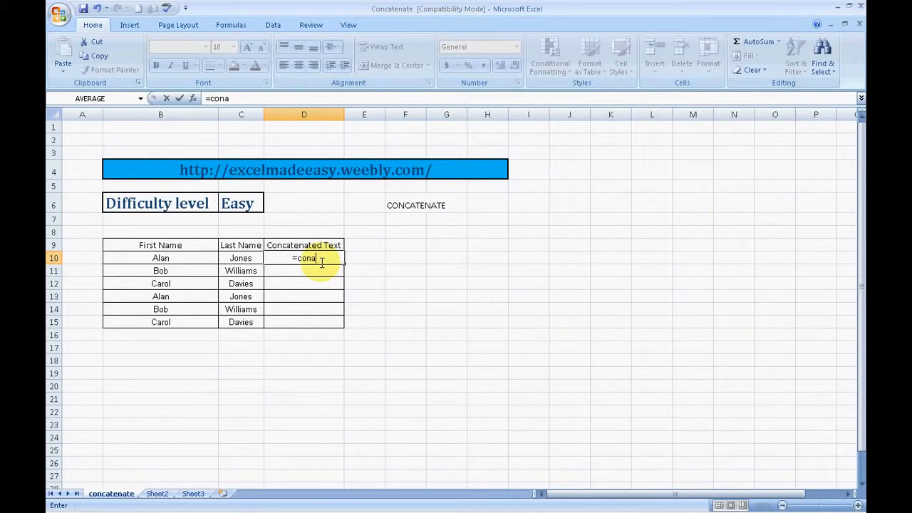
double_click(322, 270)
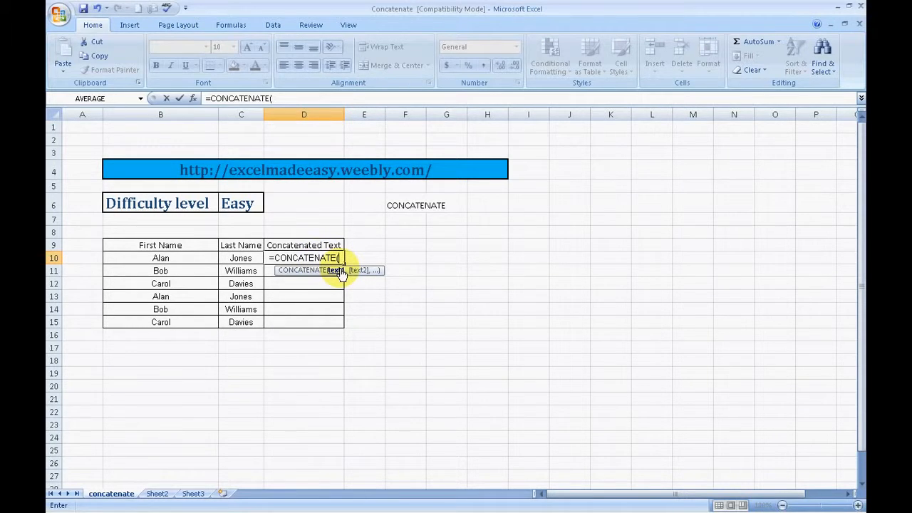
Give the D10 formula the arguments B10 and C10 and commit it as =CONCATENATE(B10,C10).
click(185, 257)
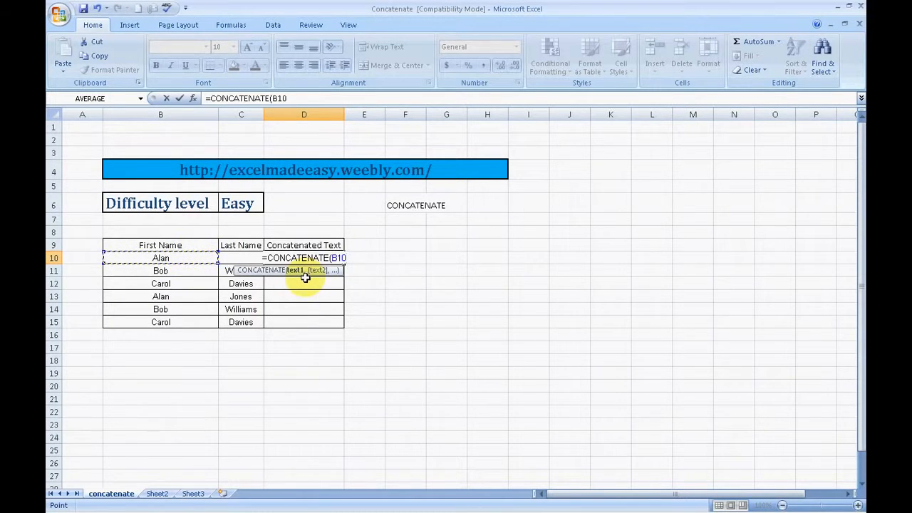
text(,)
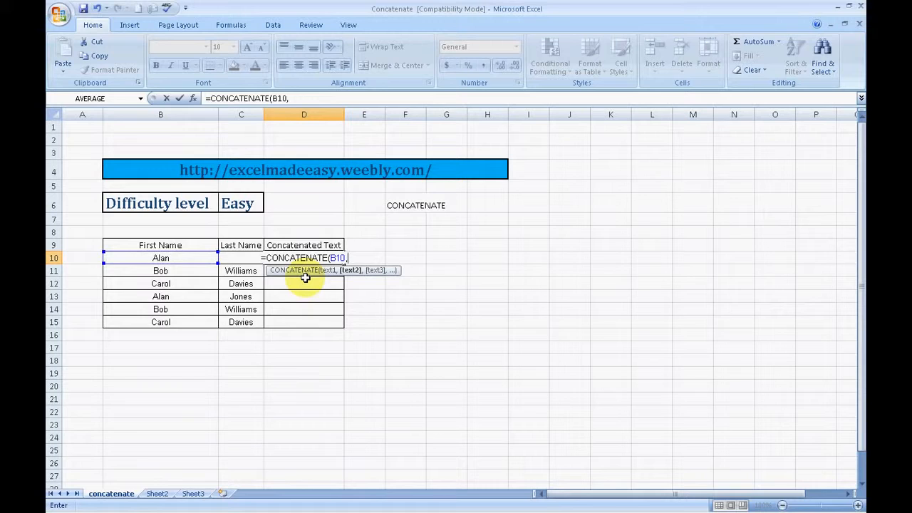
click(242, 256)
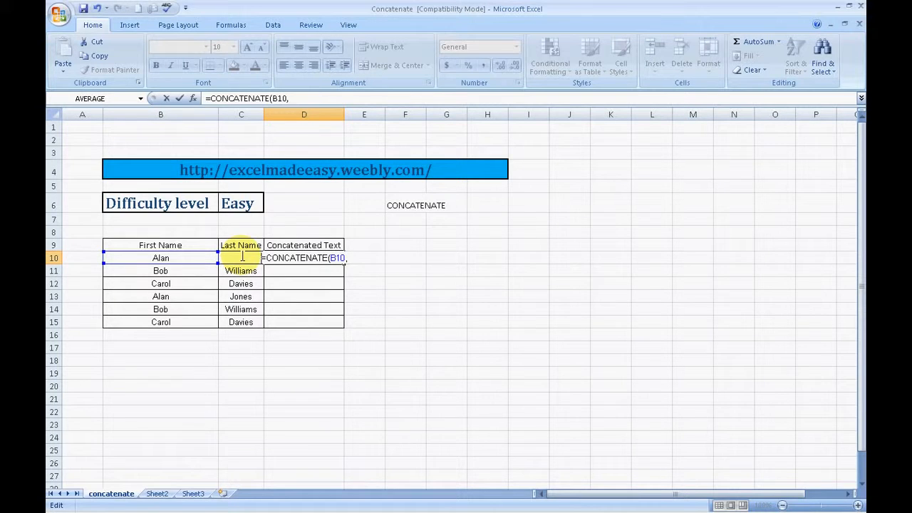
click(349, 258)
text(c10))
key(Return)
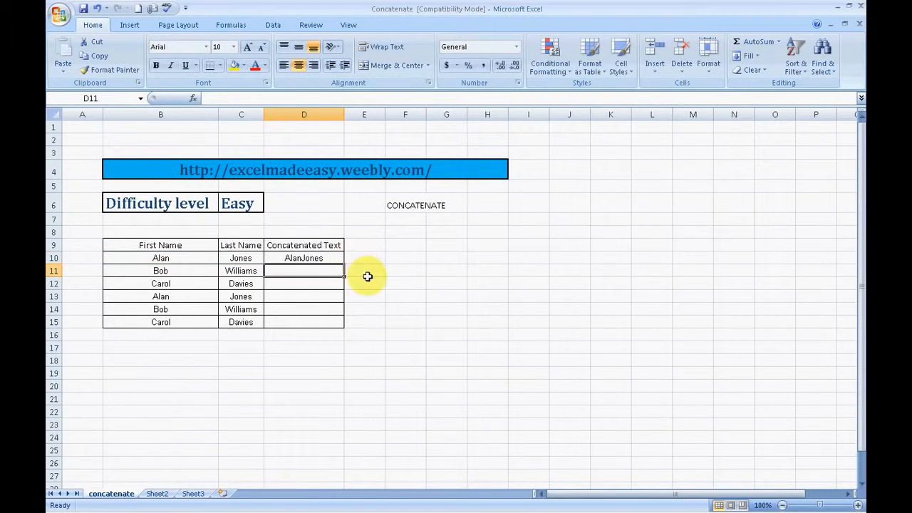
Examine the formula in cell D10 and the cells it refers to, leaving it unedited.
click(327, 258)
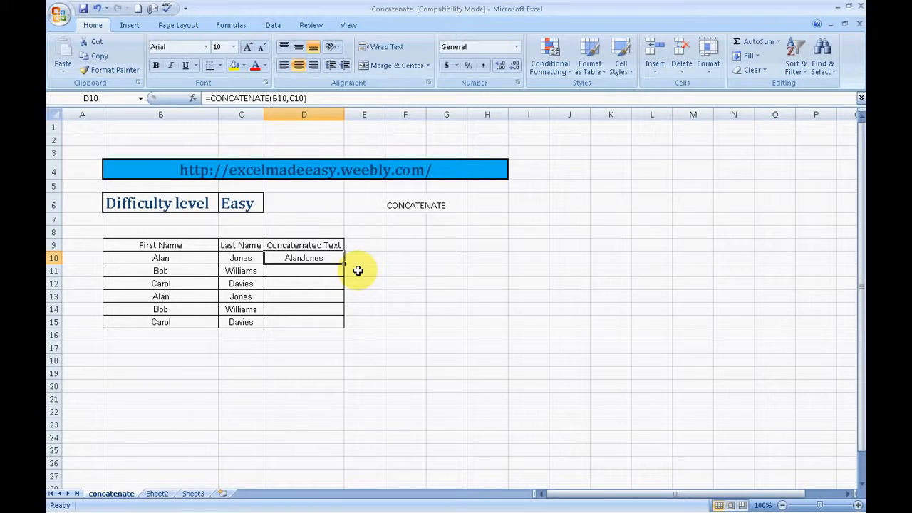
key(Down)
click(316, 257)
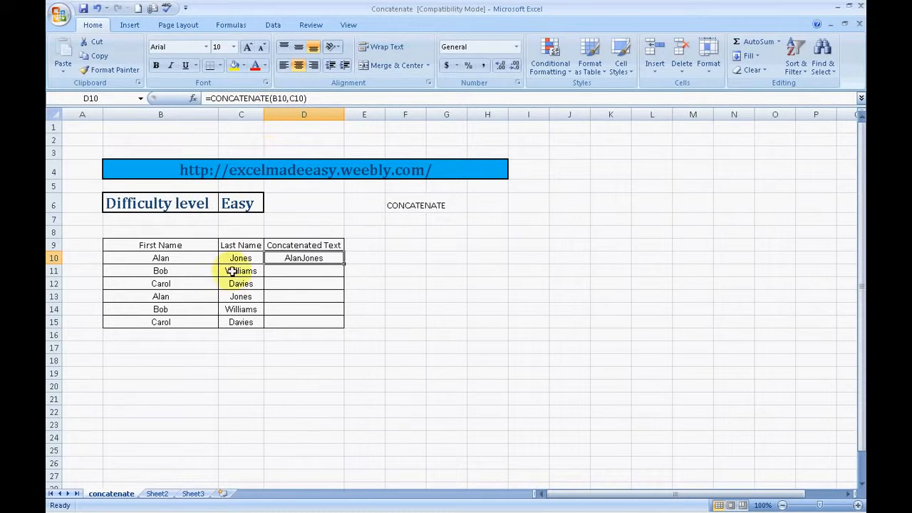
click(184, 258)
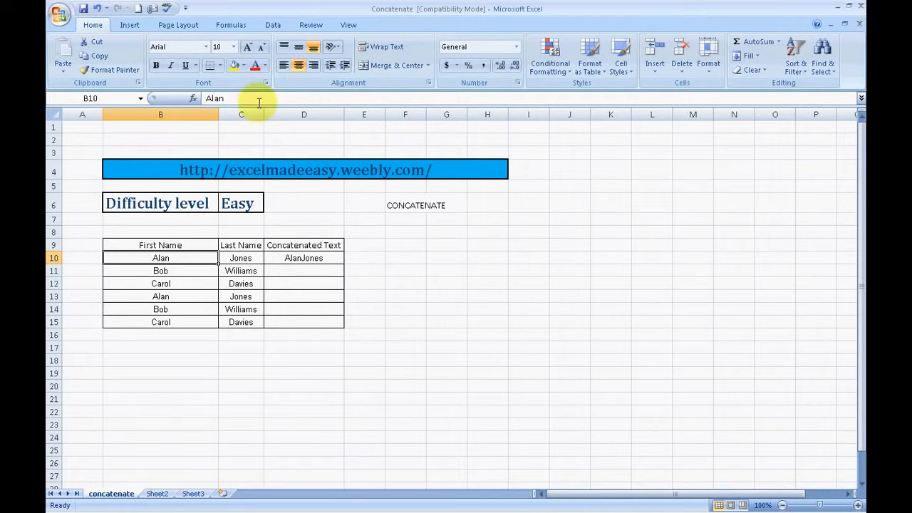
click(299, 258)
text(2)
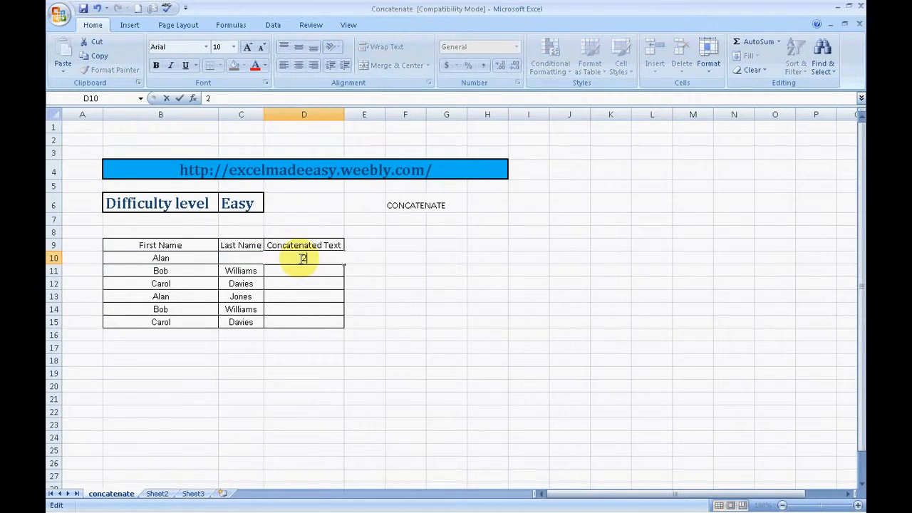
key(Escape)
double_click(302, 258)
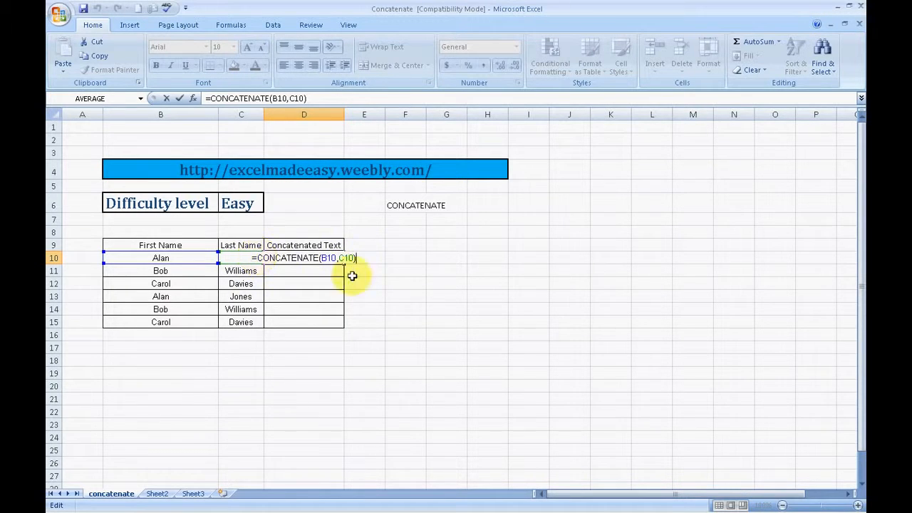
click(401, 275)
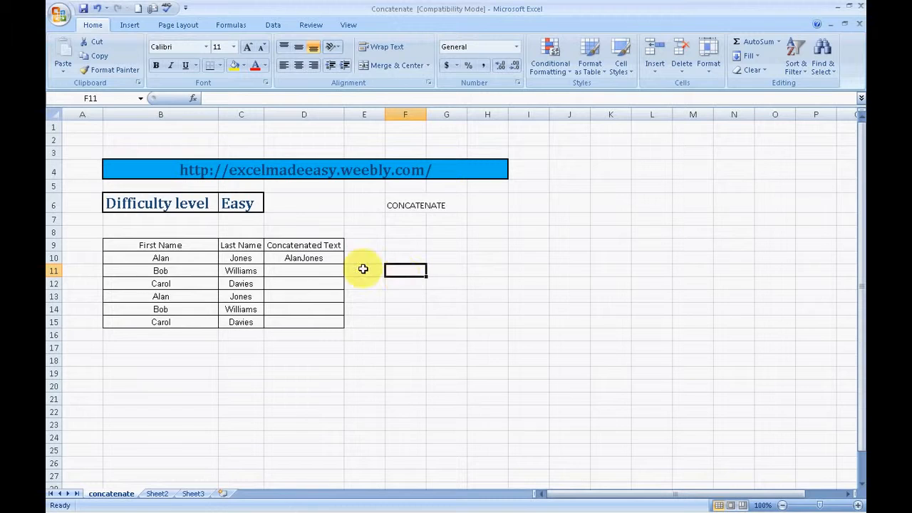
click(320, 258)
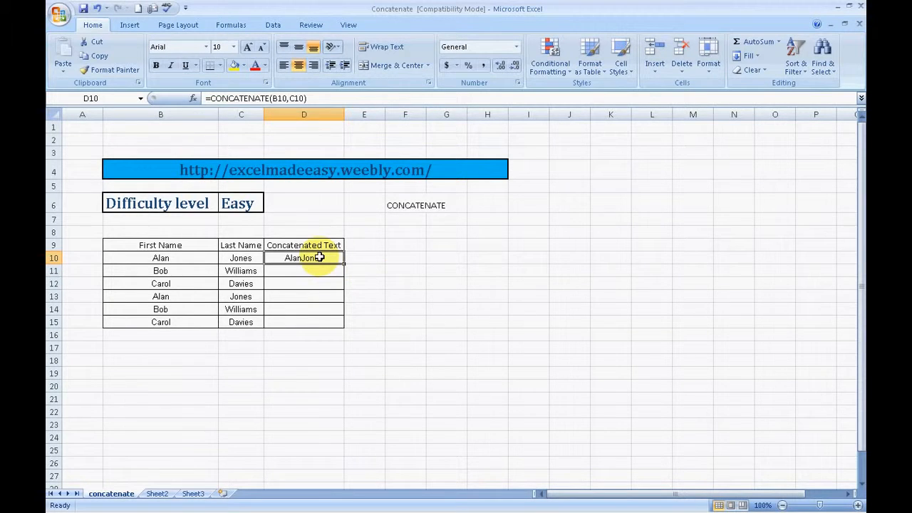
Search the function library for "concatenate" and insert the CONCATENATE function into cell D11.
click(318, 268)
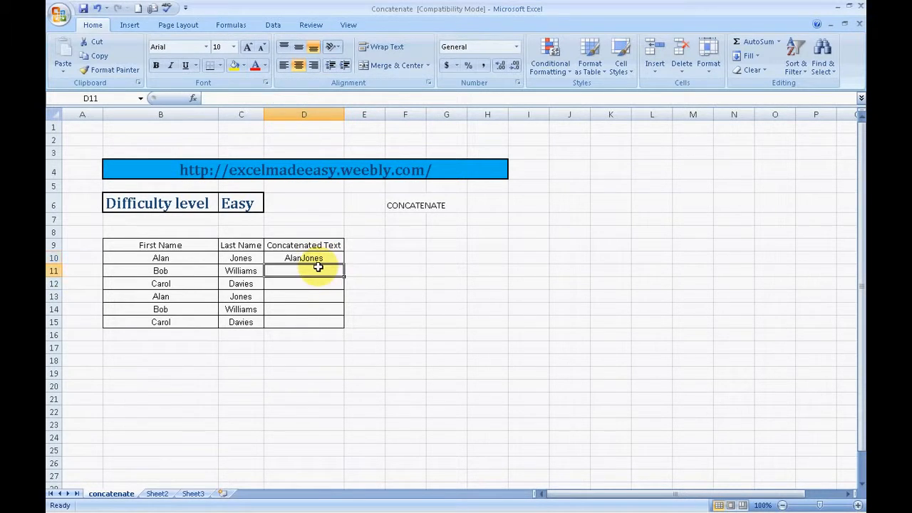
click(231, 25)
click(66, 68)
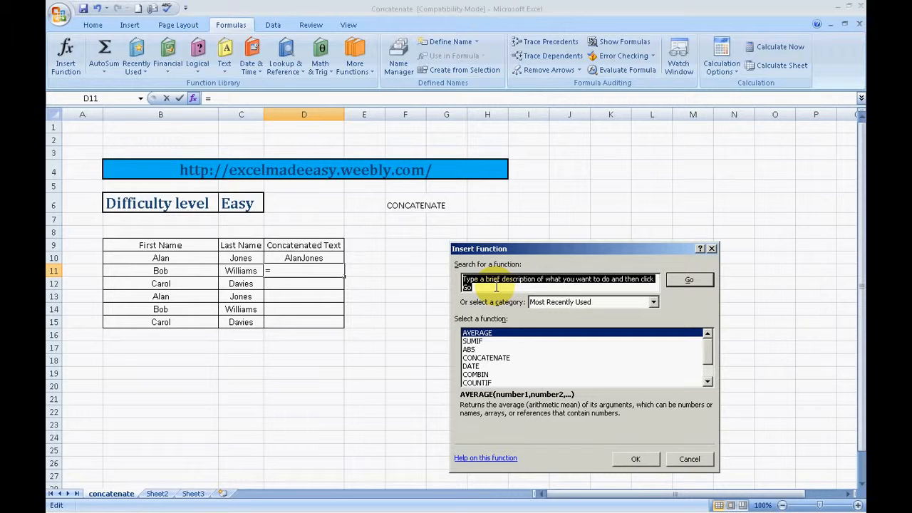
text(concate)
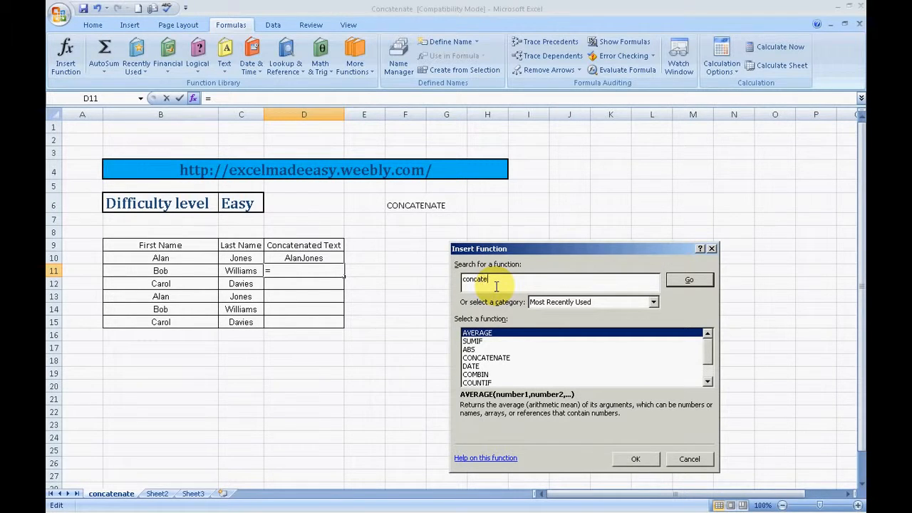
text(nate)
click(697, 282)
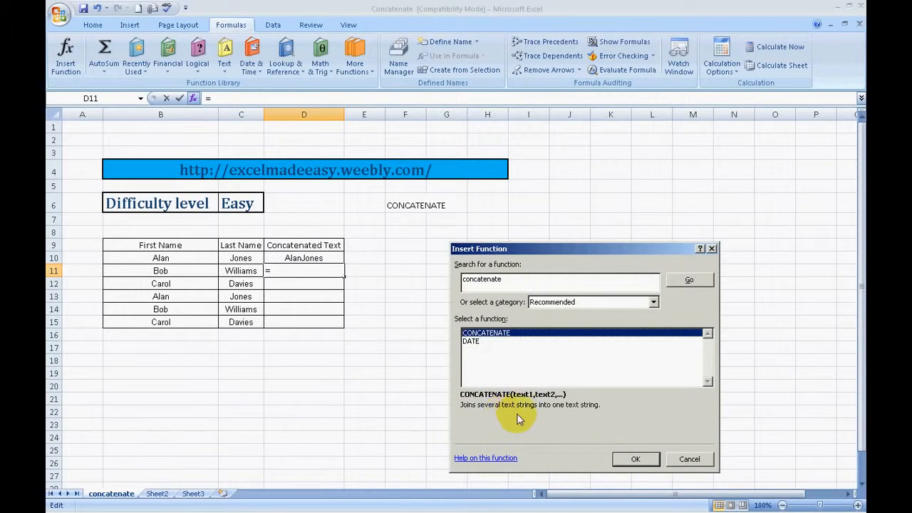
click(641, 458)
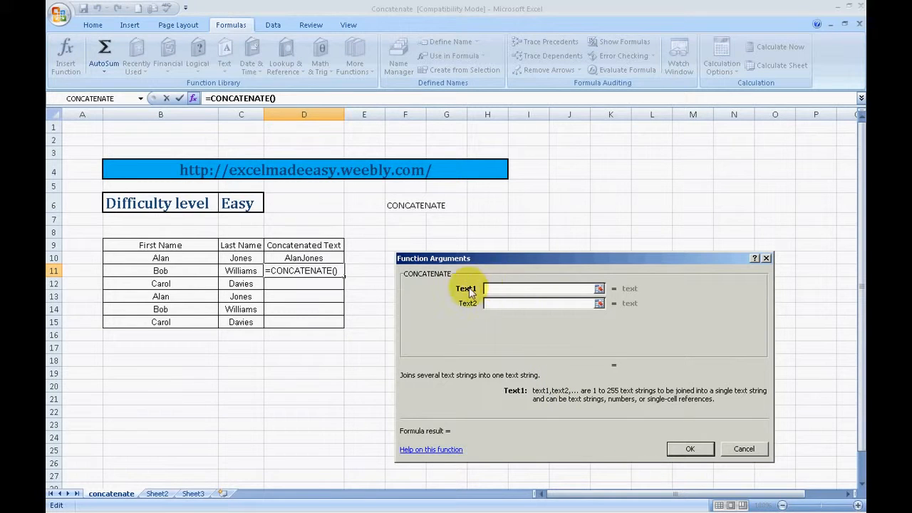
Set the function arguments Text1 to B10 and Text2 to C10, and accept the formula in D11.
click(162, 258)
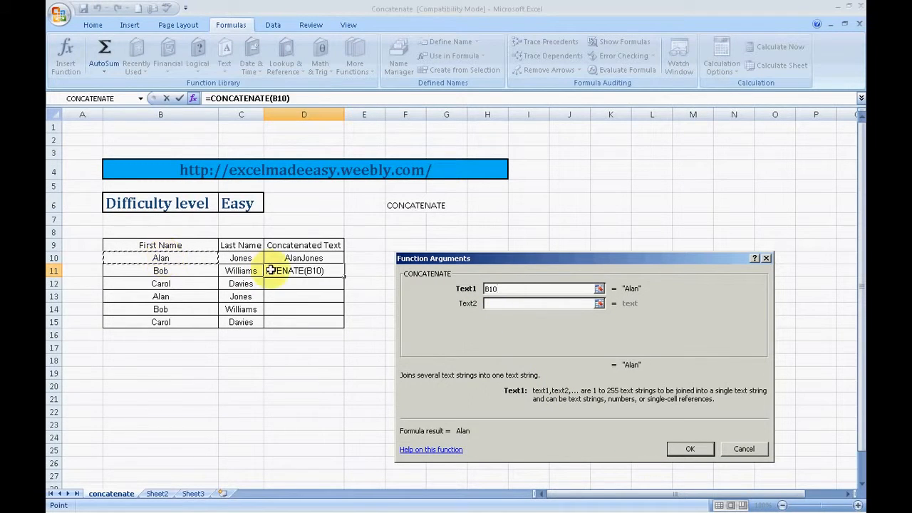
click(501, 305)
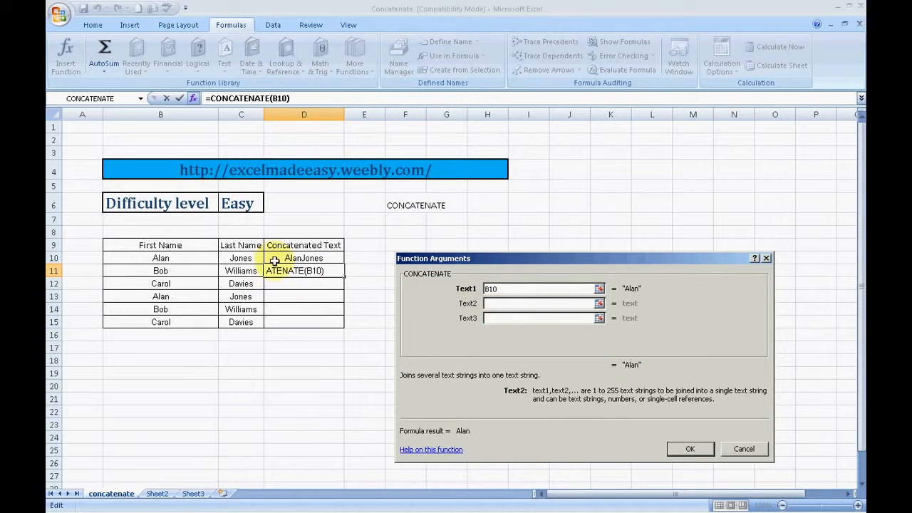
click(255, 257)
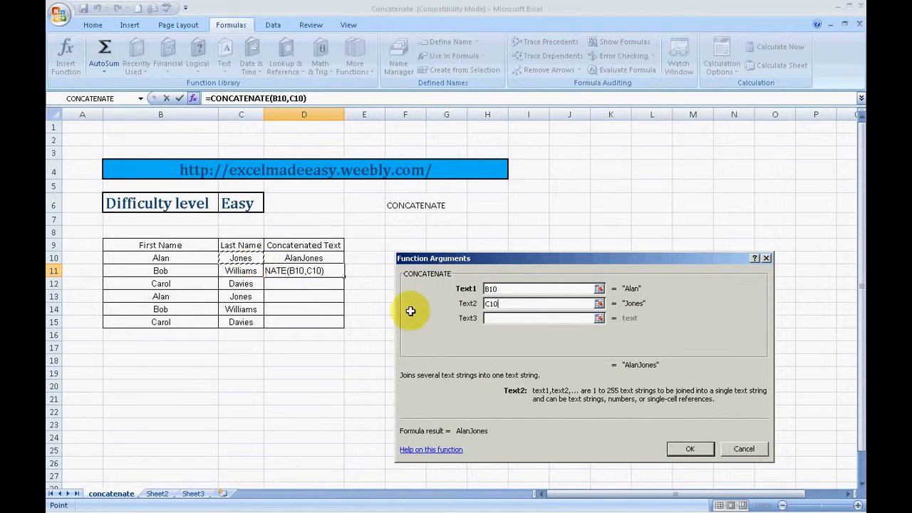
click(690, 449)
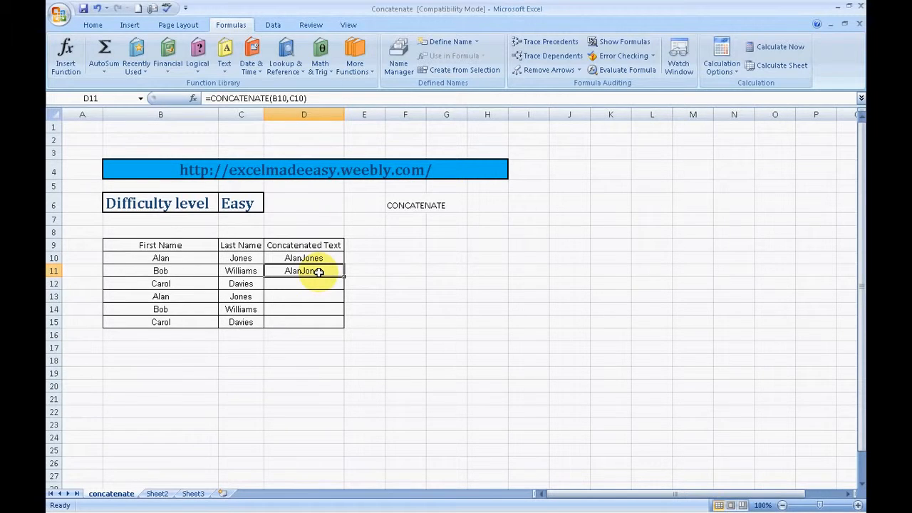
Begin a CONCATENATE formula in cell D12 with B12 as the first argument and a quoted space " " as the second.
key(Down)
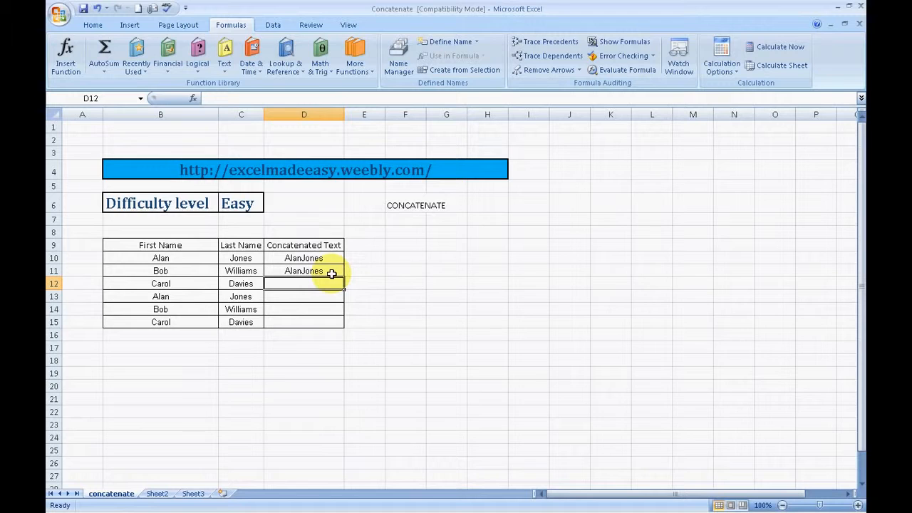
text(=)
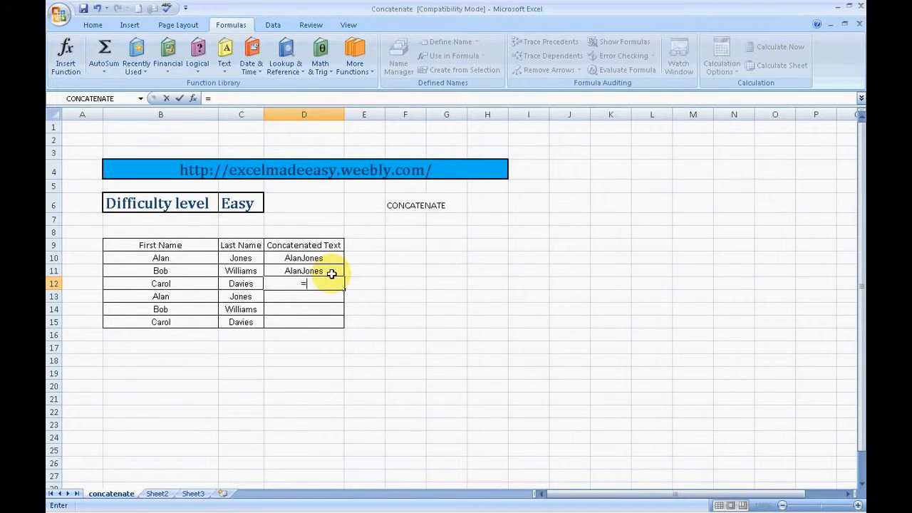
text(conca)
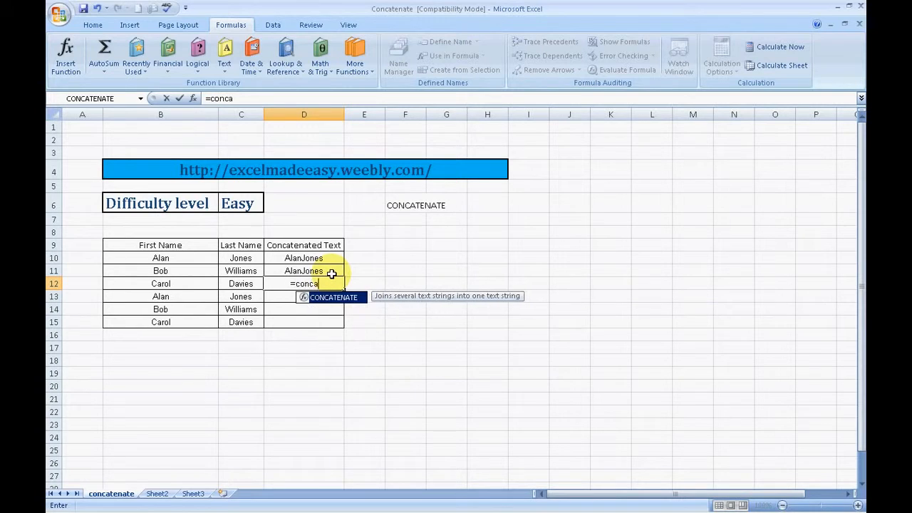
text(tenate)
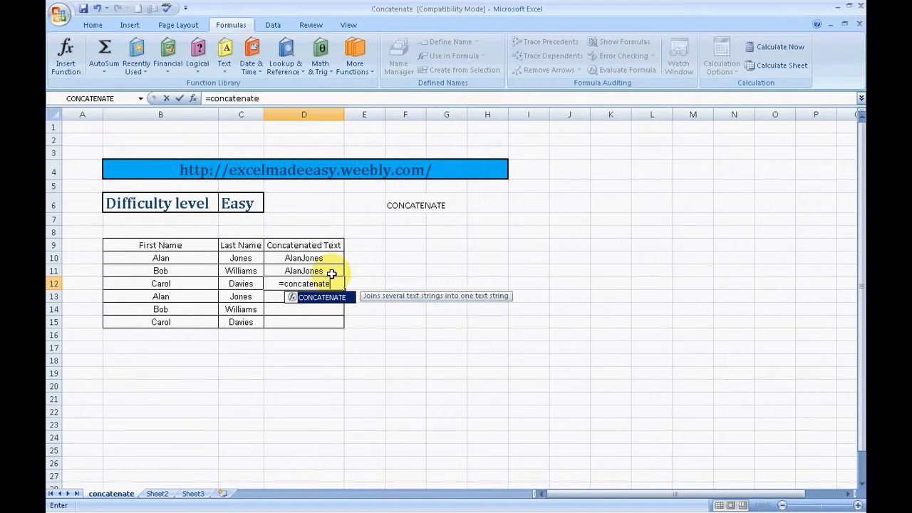
text(()
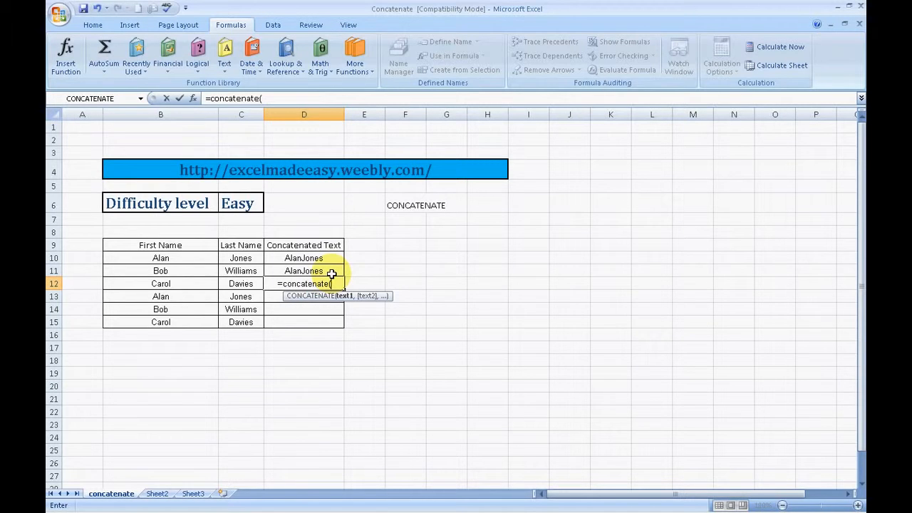
click(173, 283)
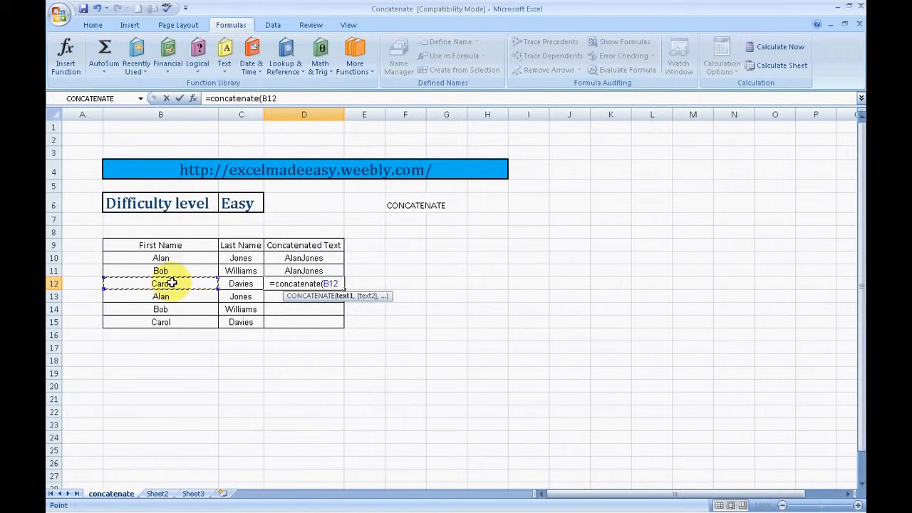
text(,)
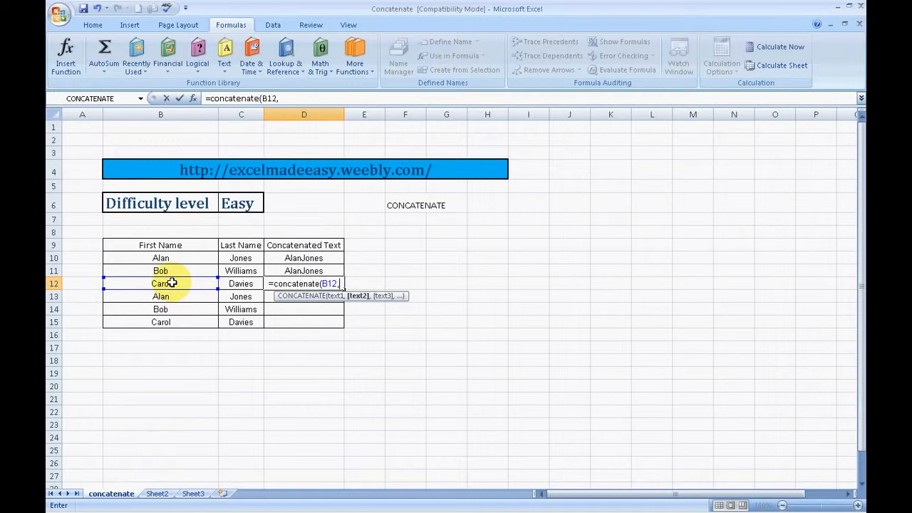
text(")
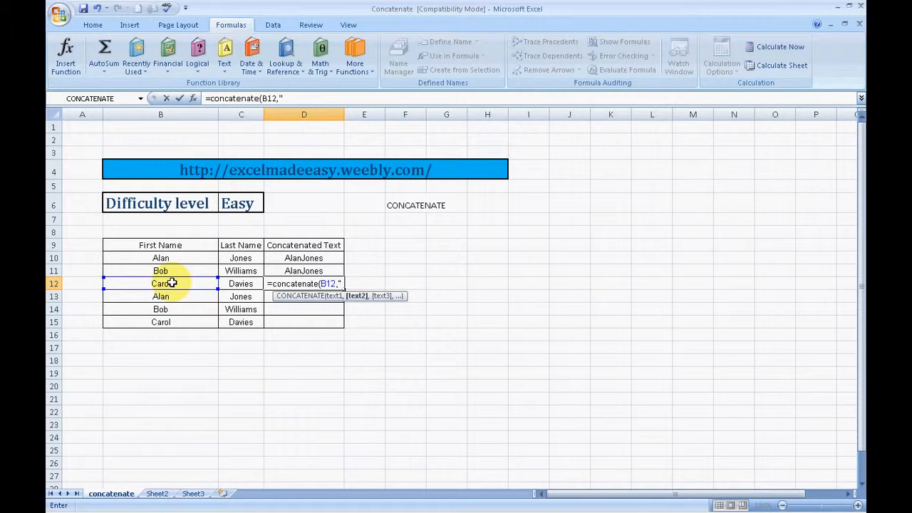
text( ")
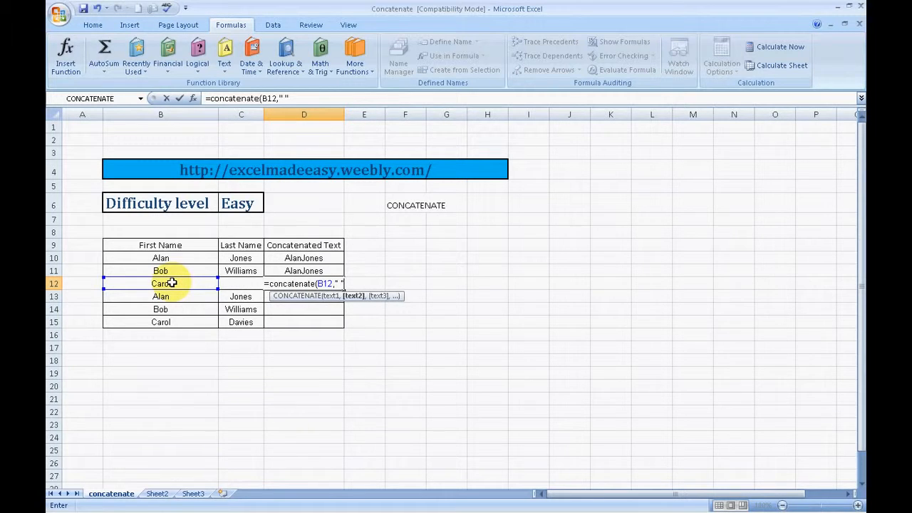
text(,)
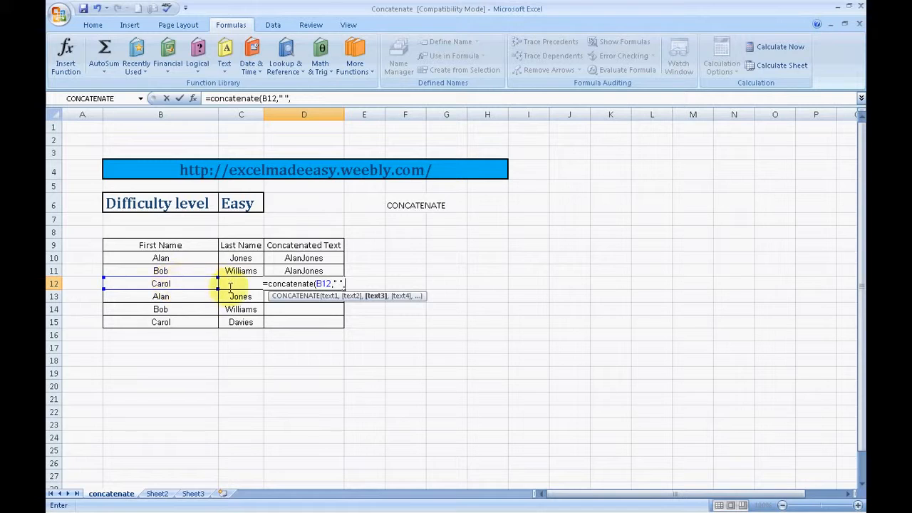
key(F2)
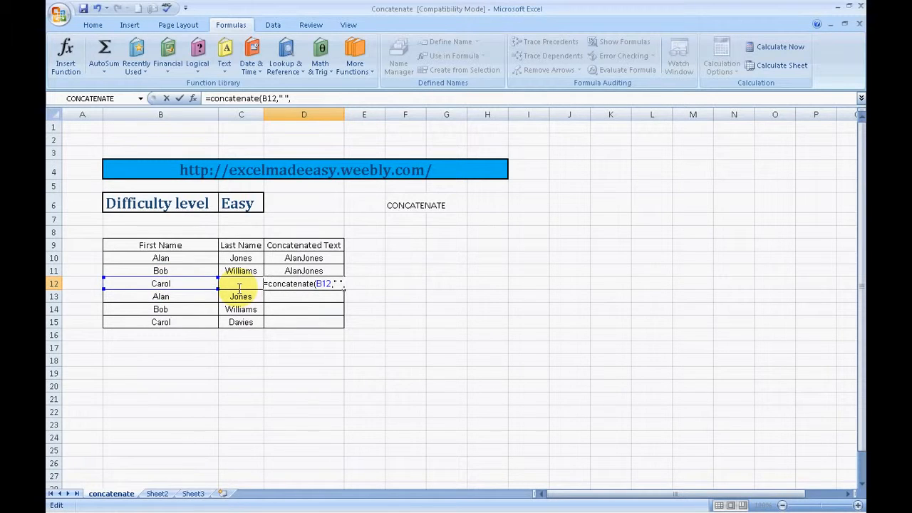
key(Home)
text(c12)
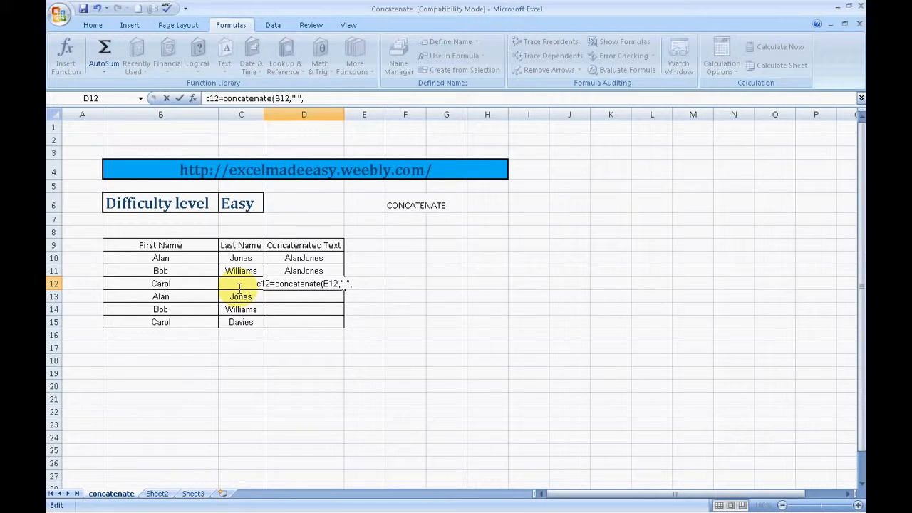
key(BackSpace)
key(BackSpace)
key(BackSpace)
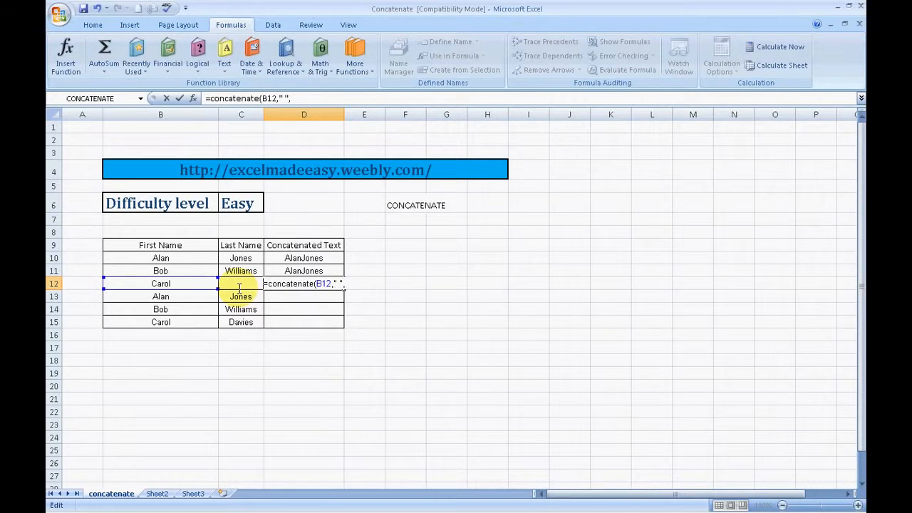
key(End)
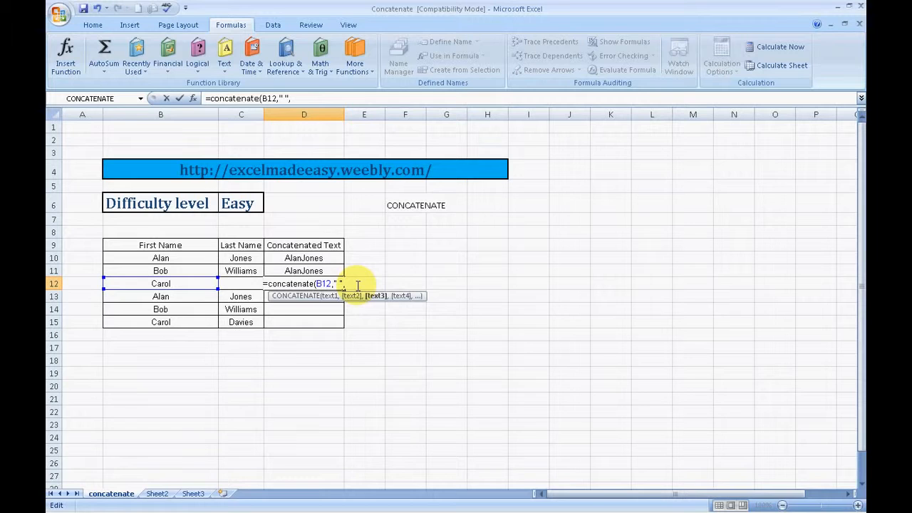
Add C12 as the third argument of the D12 formula and commit it as =CONCATENATE(B12," ",C12).
text(c12)
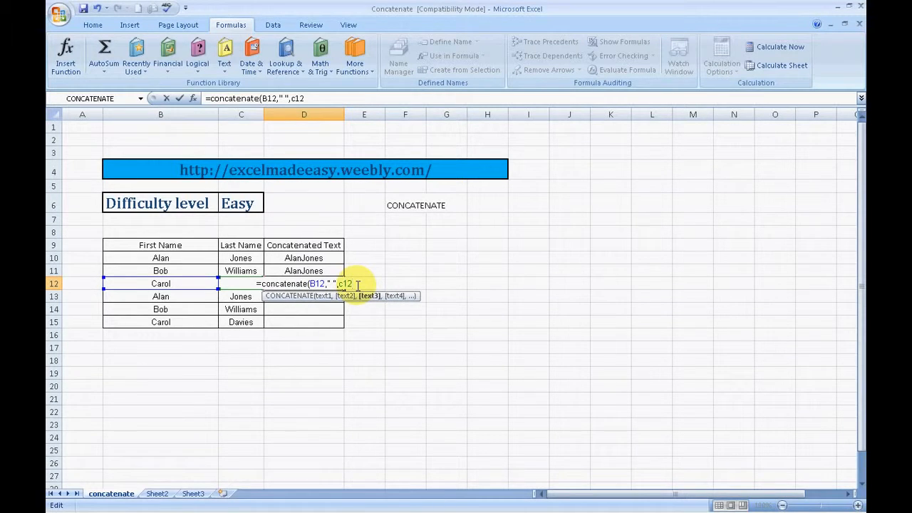
text())
key(Return)
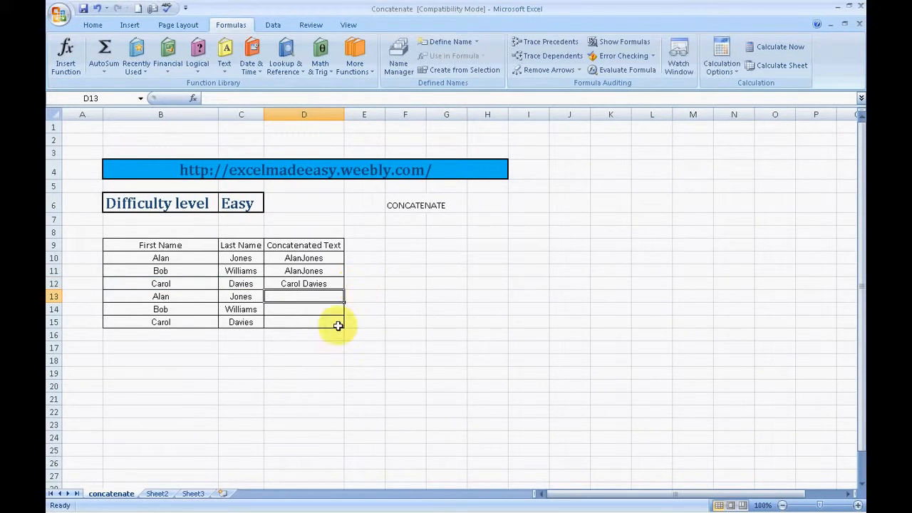
click(303, 283)
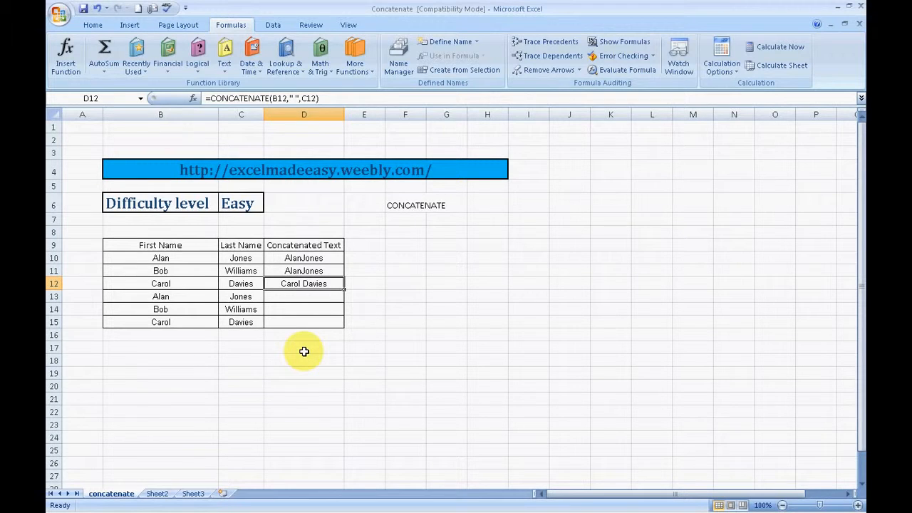
Join the first and last names with a comma in cell D13 using =CONCATENATE(B13,",",C13), and review the committed formula.
key(Down)
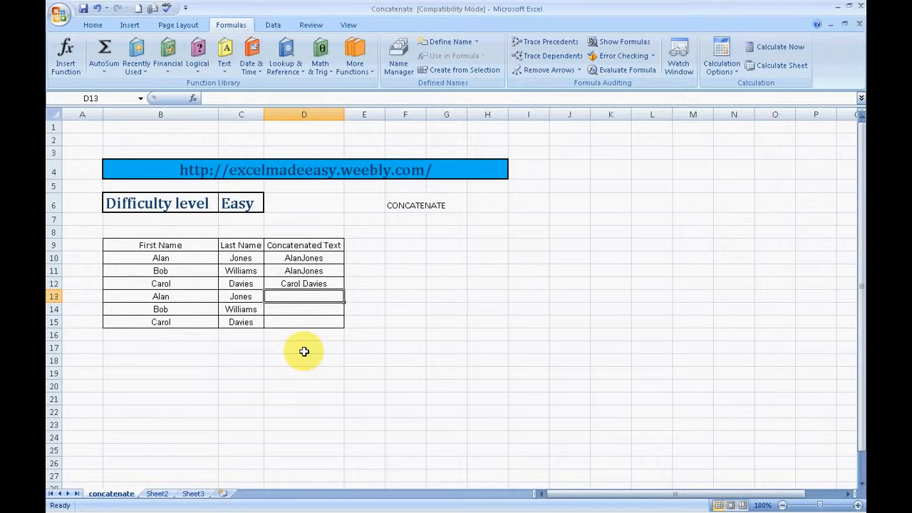
text(=con)
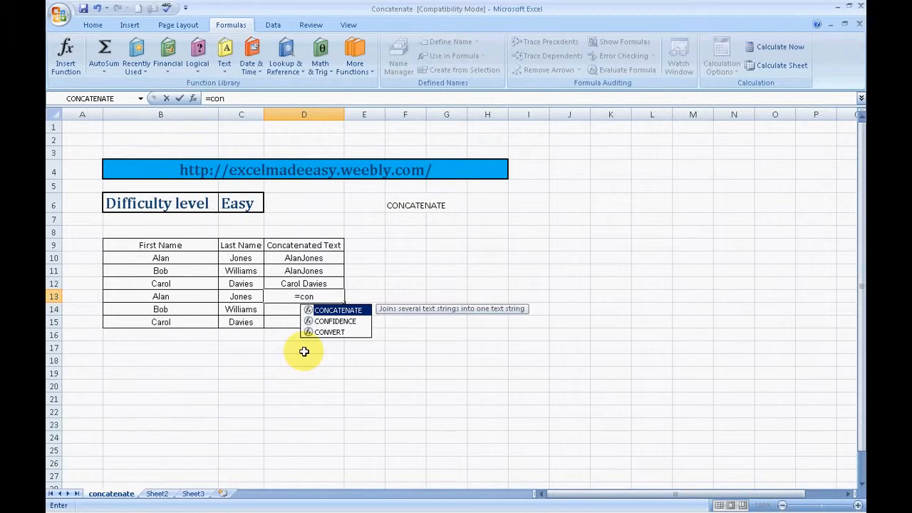
key(Tab)
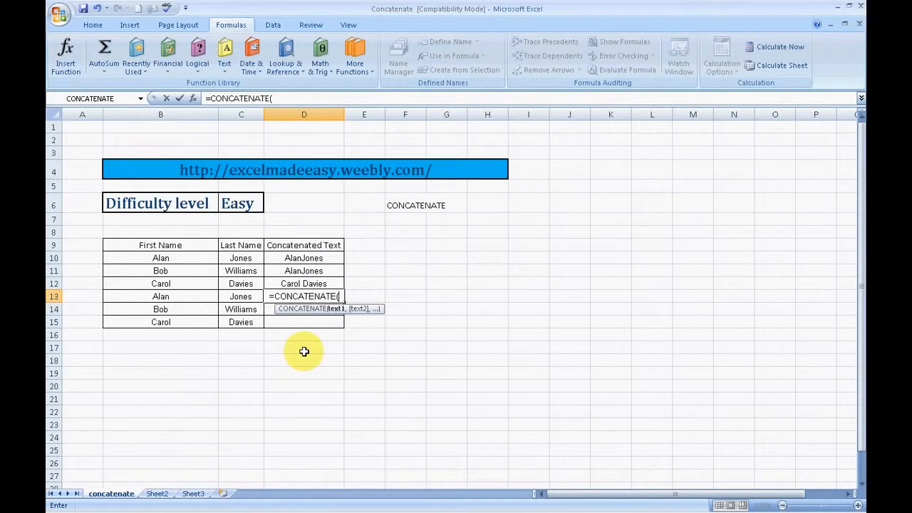
click(180, 296)
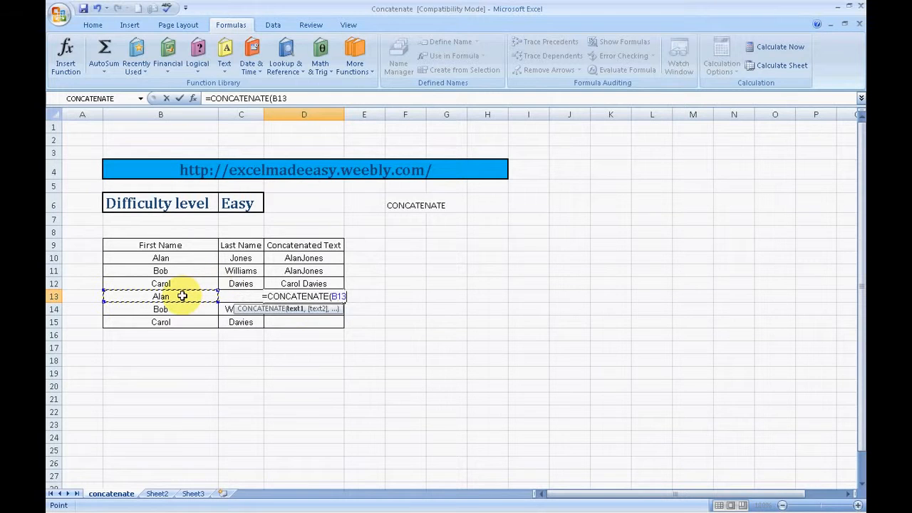
text(,)
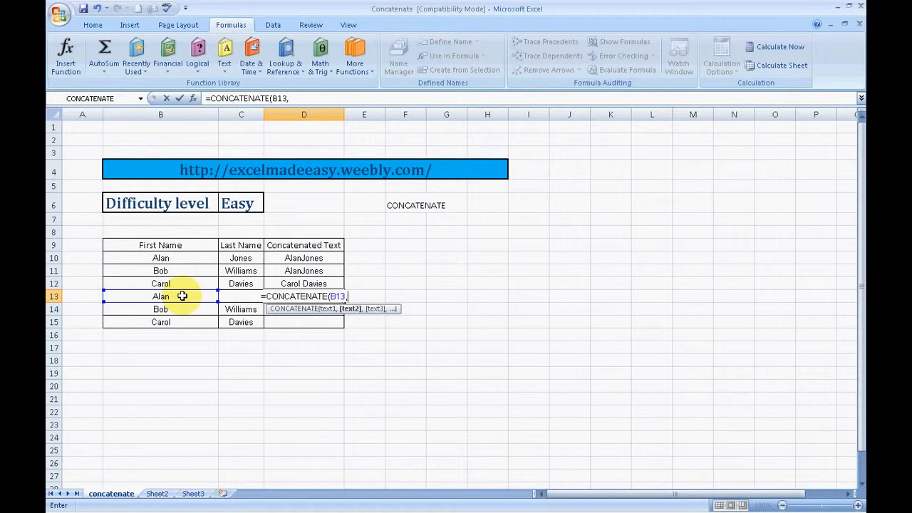
text(",)
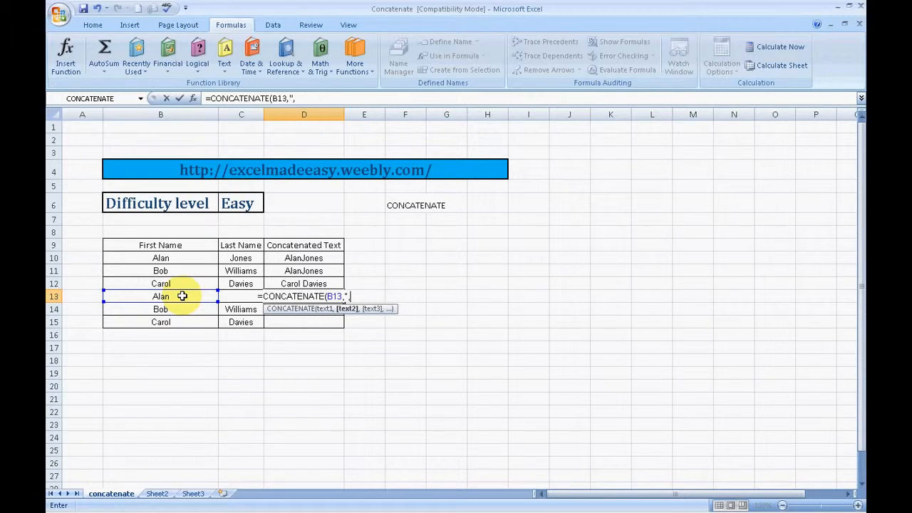
text( ")
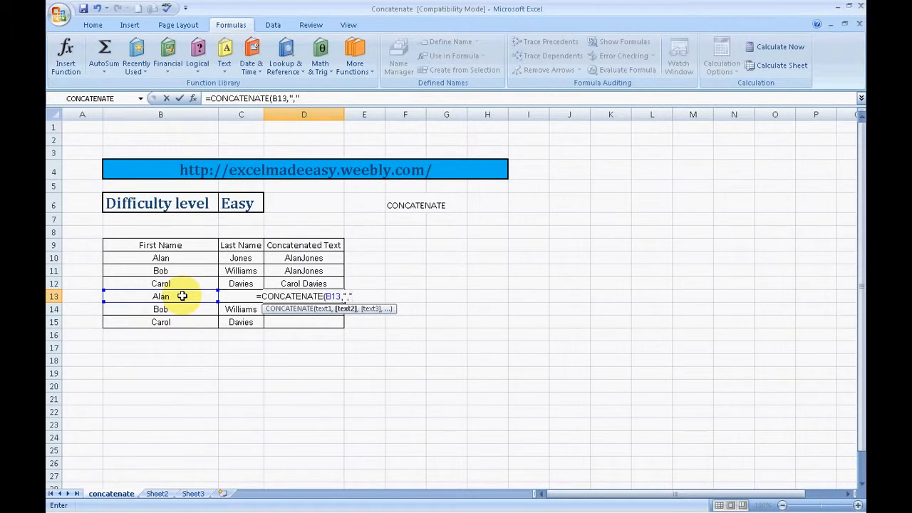
text(,)
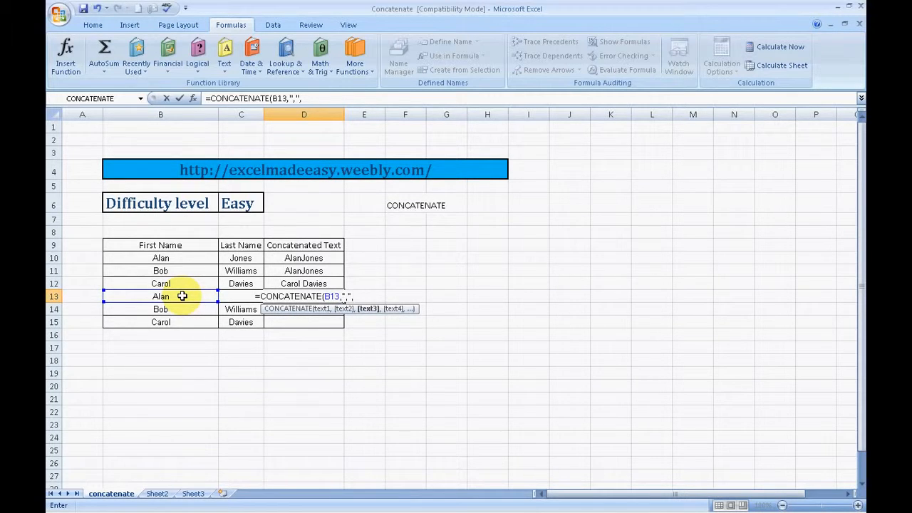
text(c13))
key(Return)
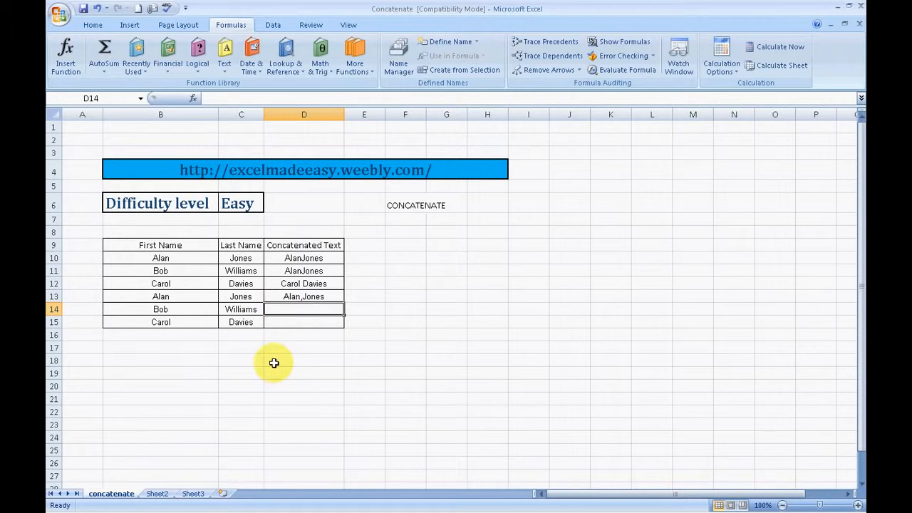
click(304, 298)
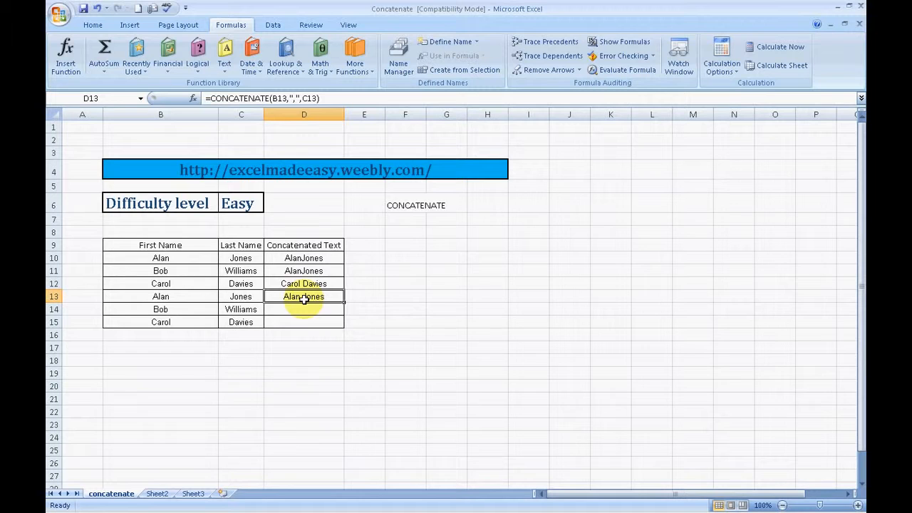
click(289, 99)
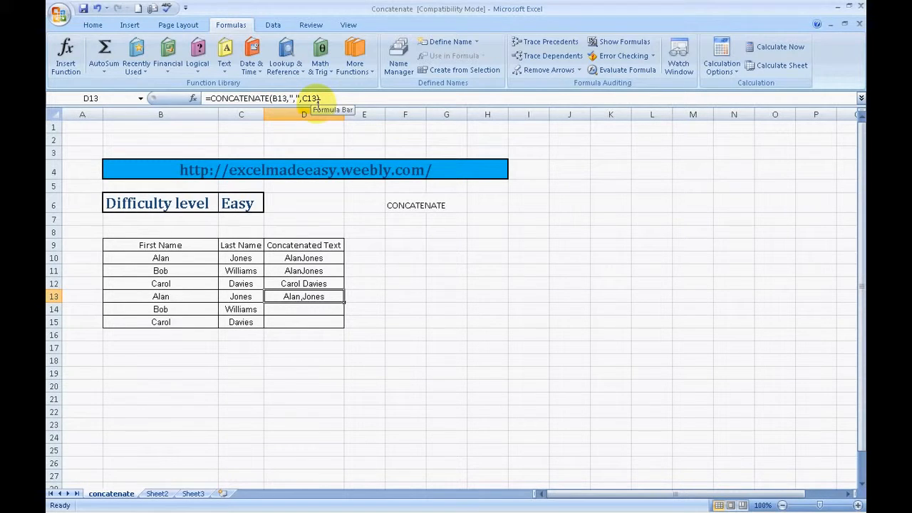
Begin a CONCATENATE formula in cell D14 with the last name cell C14 as the first argument.
click(392, 303)
key(Left)
key(Left)
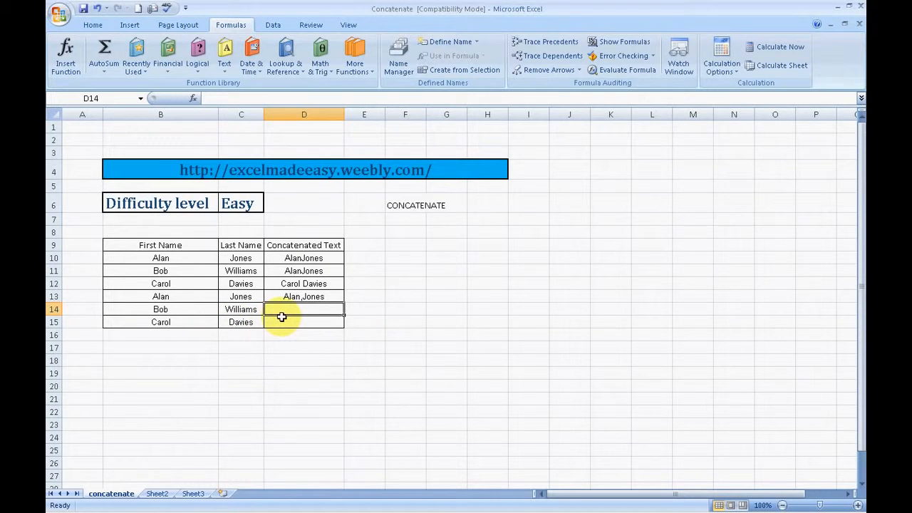
text(=conca)
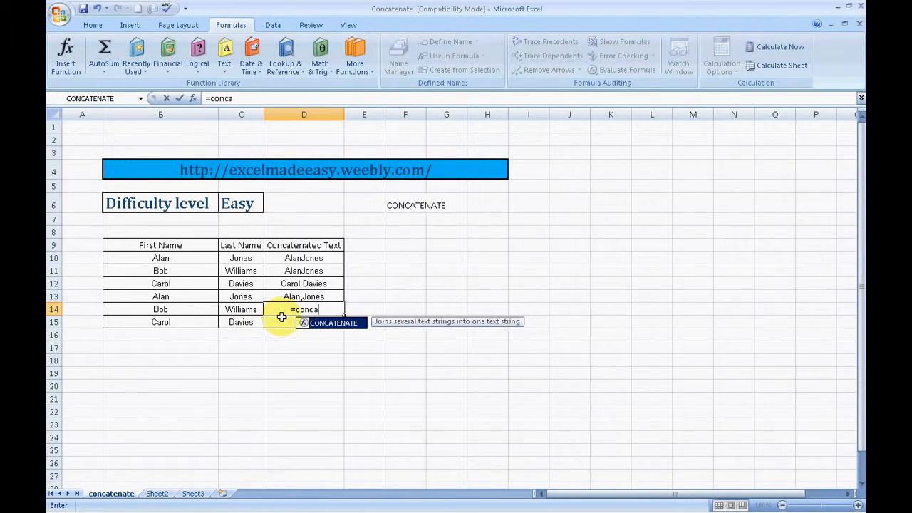
key(Tab)
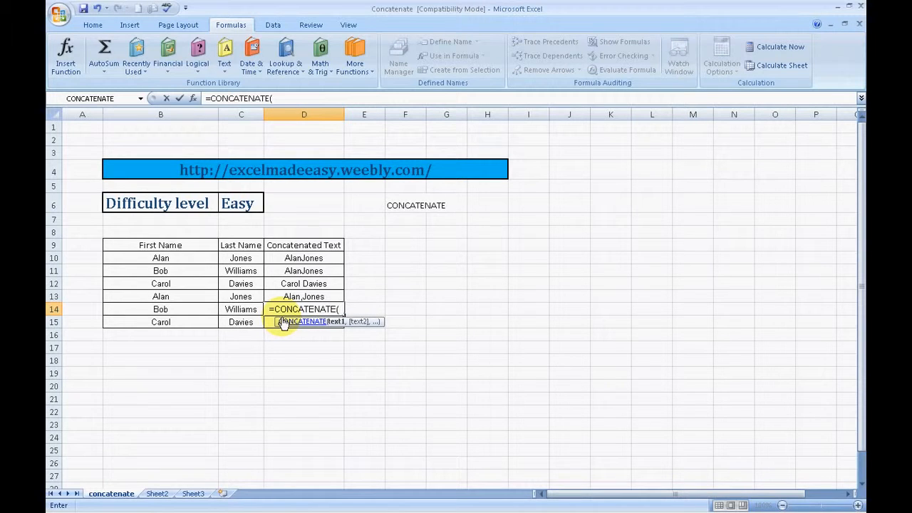
click(249, 309)
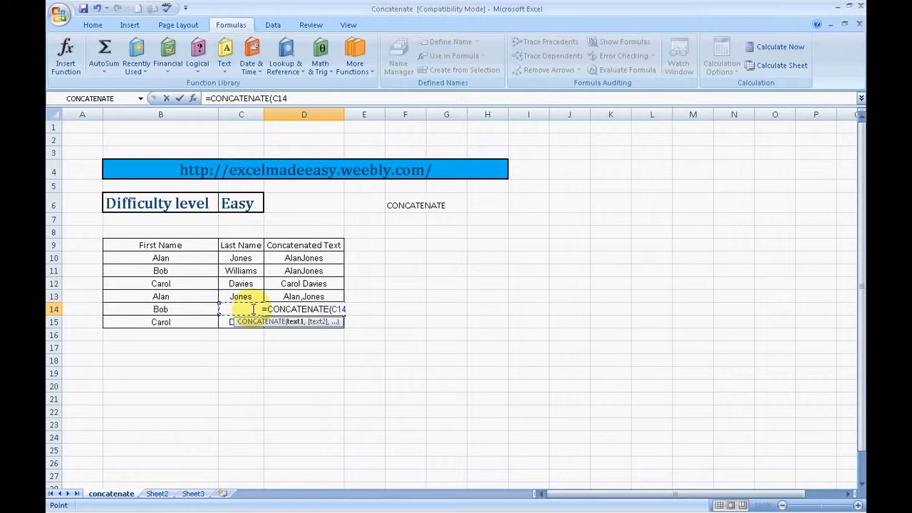
Add a quoted comma "," and B14 as the remaining arguments, and commit D14 as =CONCATENATE(C14,",",B14).
text(,)
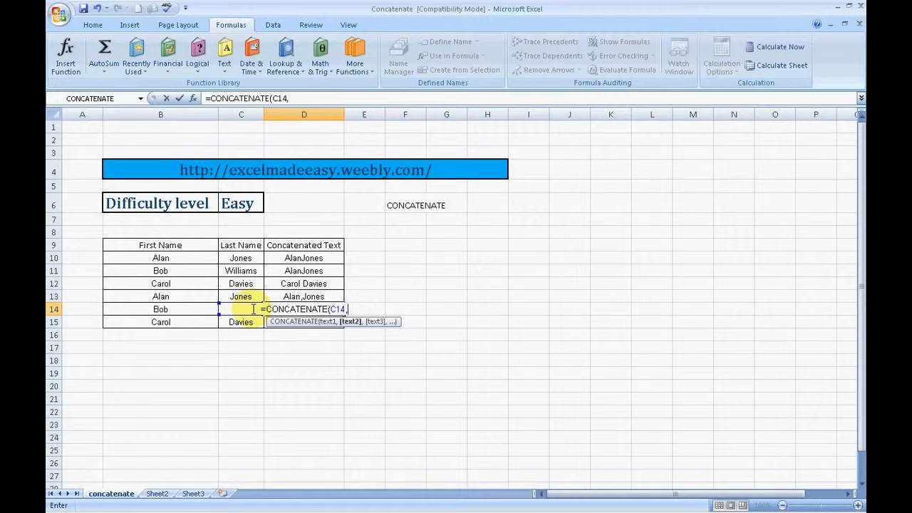
text(")
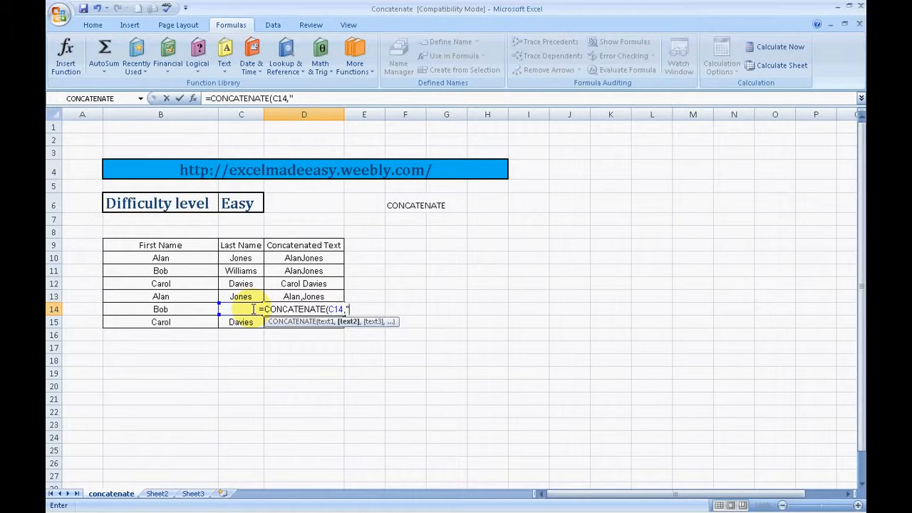
text( "")
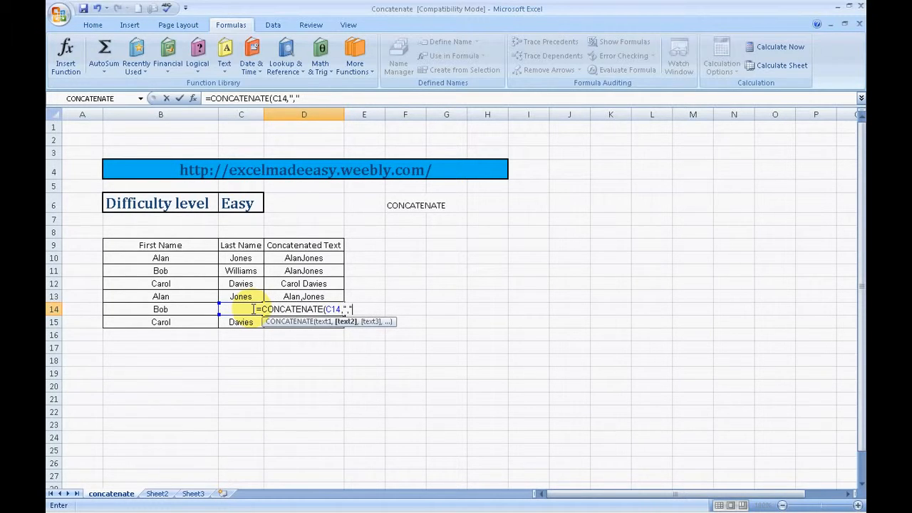
text(,)
click(195, 307)
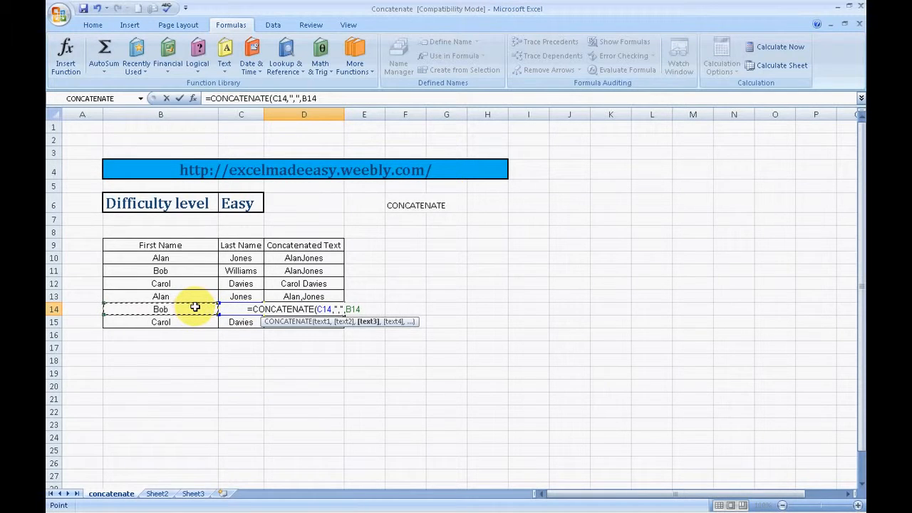
text())
key(Return)
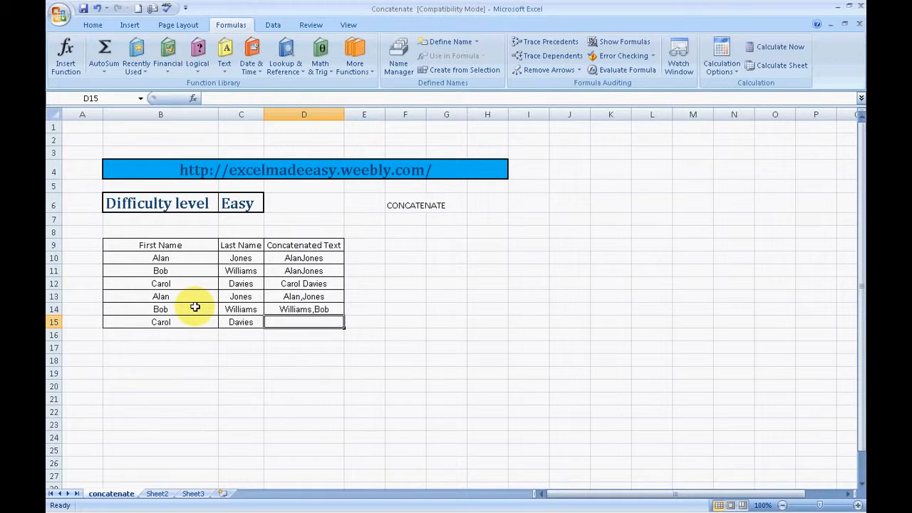
Copy the formula from D14 into D15 and clear the copy selection.
key(Up)
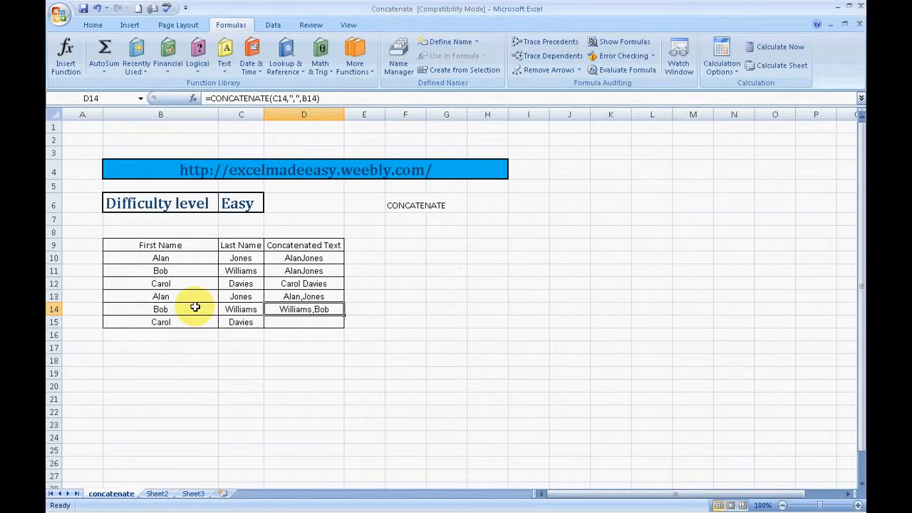
key(ctrl+c)
key(Down)
key(ctrl+v)
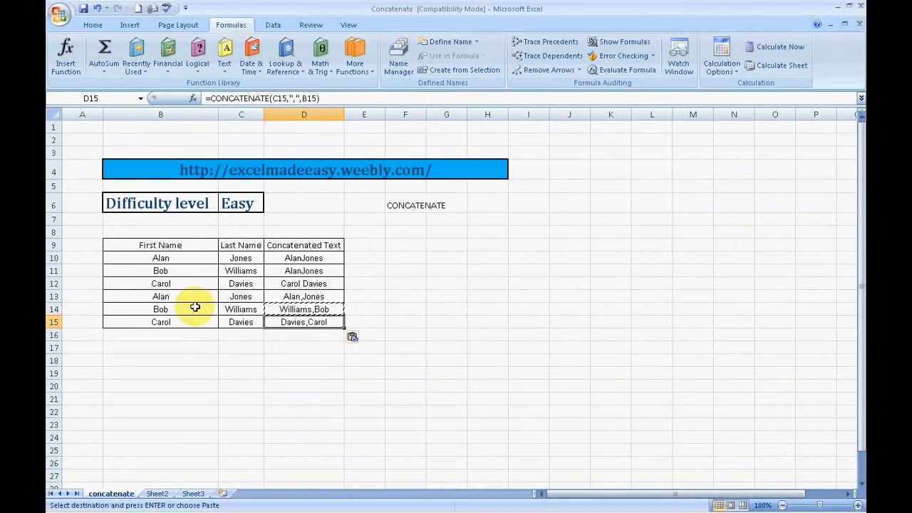
key(Escape)
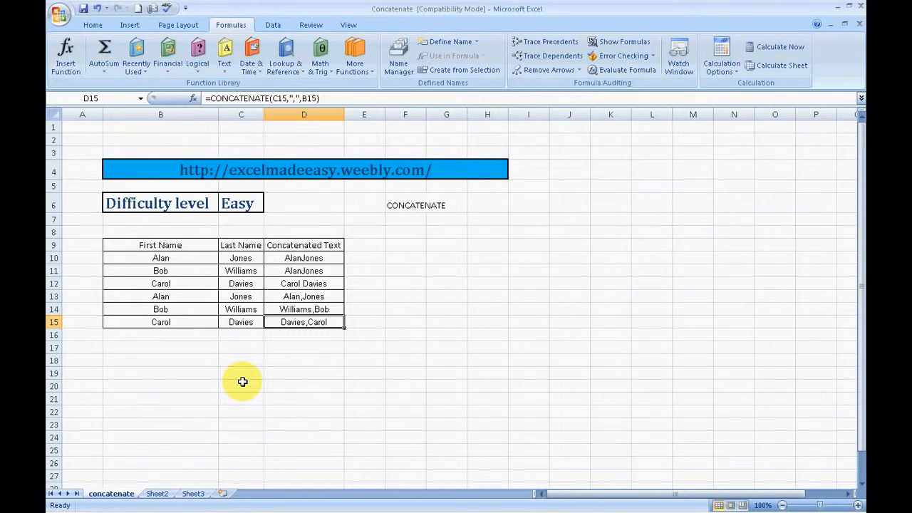
Switch to Firefox and look through the Excel Made Easy home page, showing the playlist thumbnails in the English and Hindi video players.
click(96, 504)
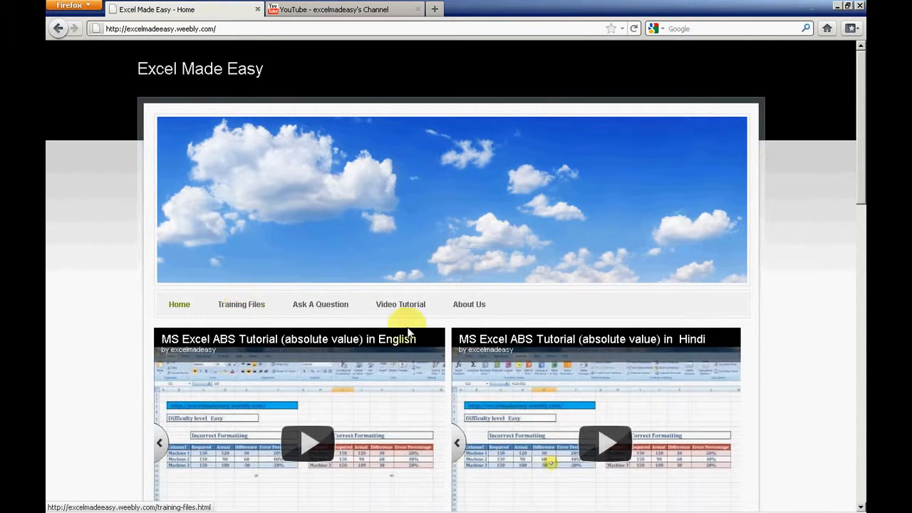
drag(862, 168, 863, 207)
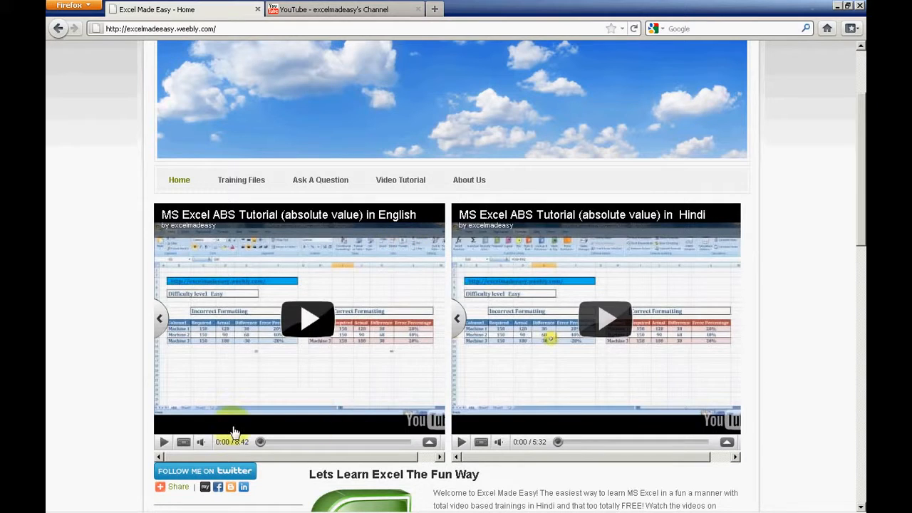
click(183, 443)
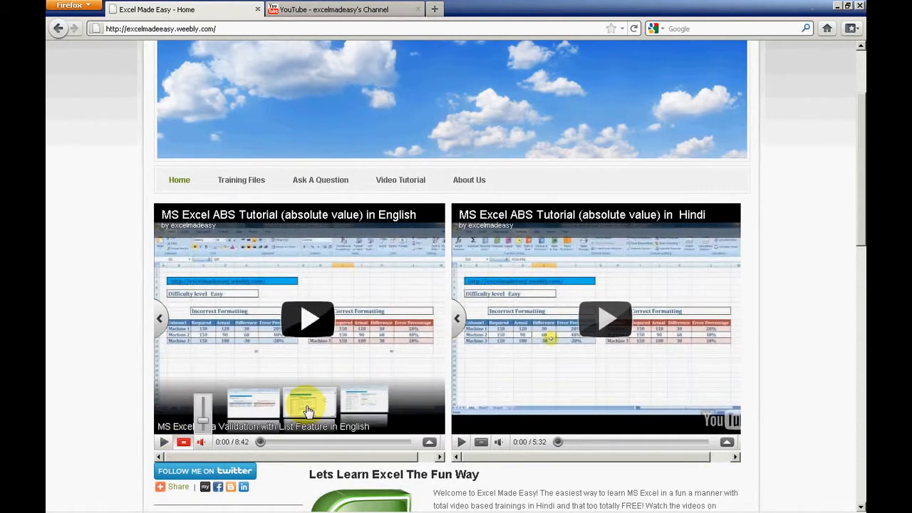
click(481, 443)
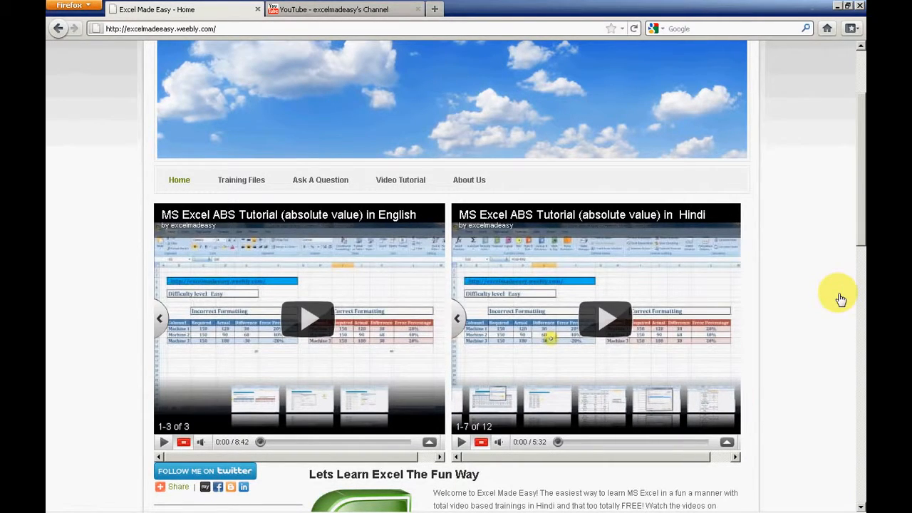
drag(859, 229, 859, 423)
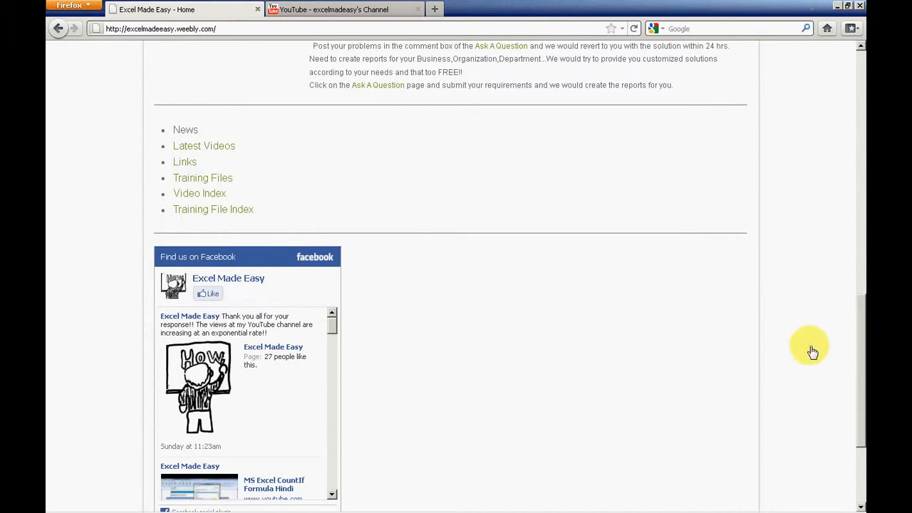
drag(860, 356, 858, 138)
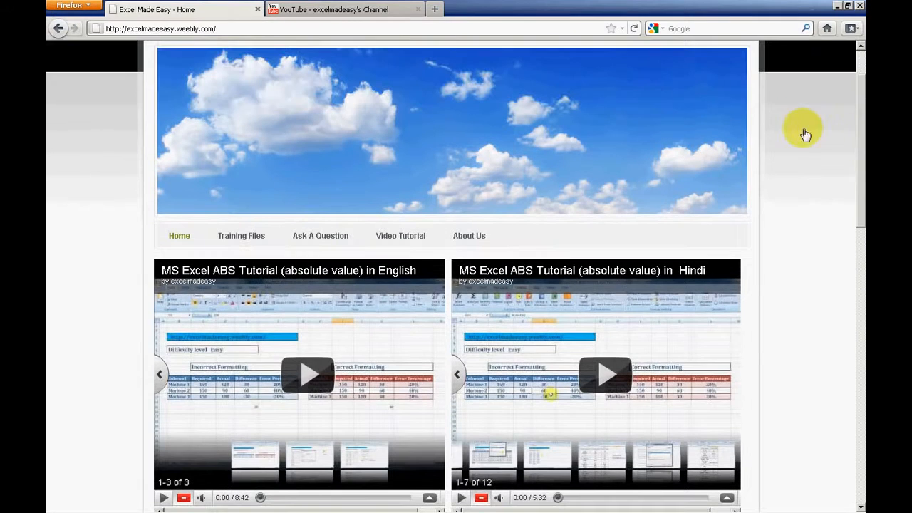
View the excelmadeasy YouTube channel page, and switch back to the Concatenate workbook in Excel.
click(391, 11)
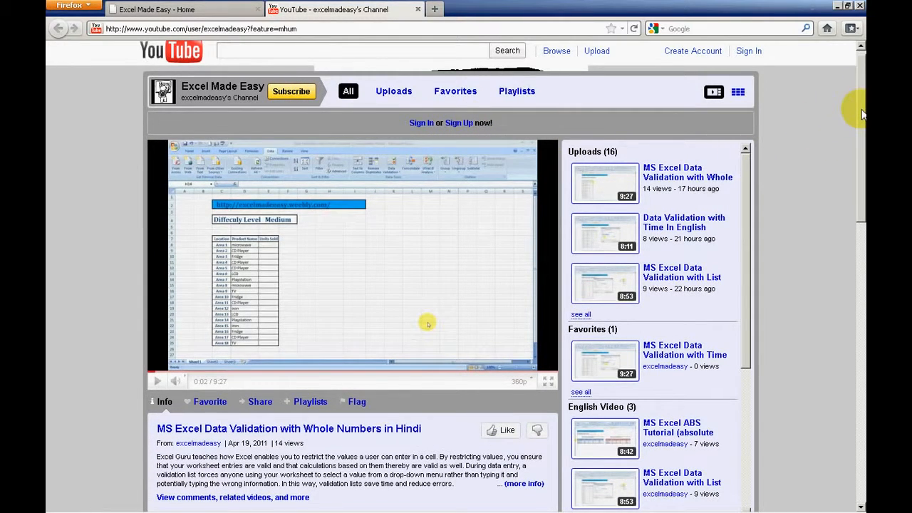
mouse_move(861, 114)
mouse_down()
mouse_move(860, 232)
mouse_move(862, 104)
mouse_up()
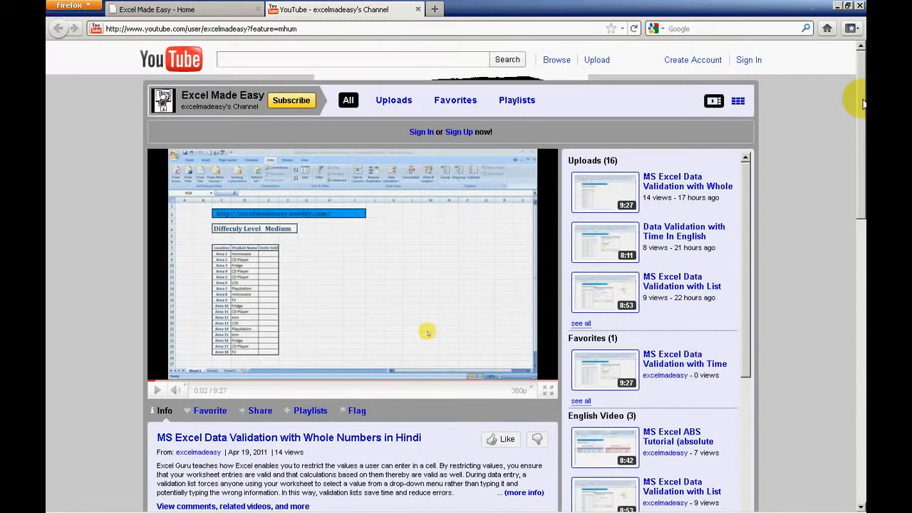
mouse_move(334, 510)
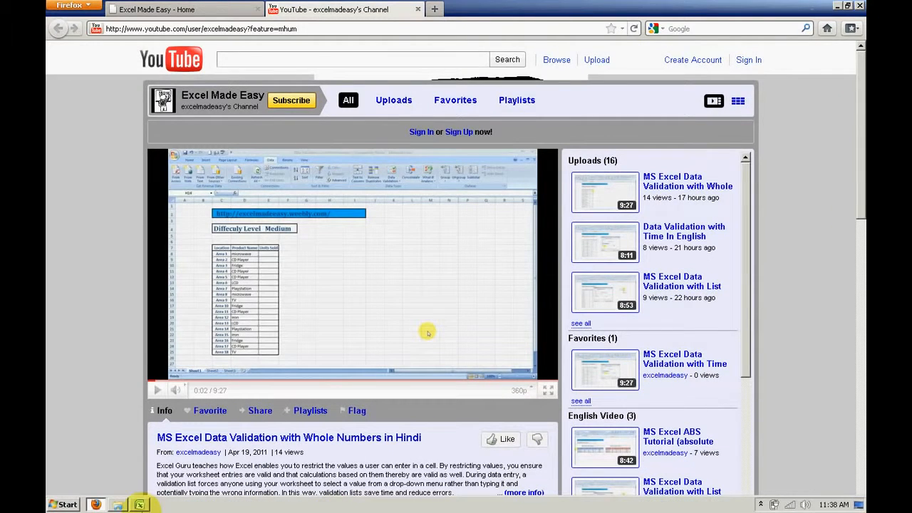
click(139, 505)
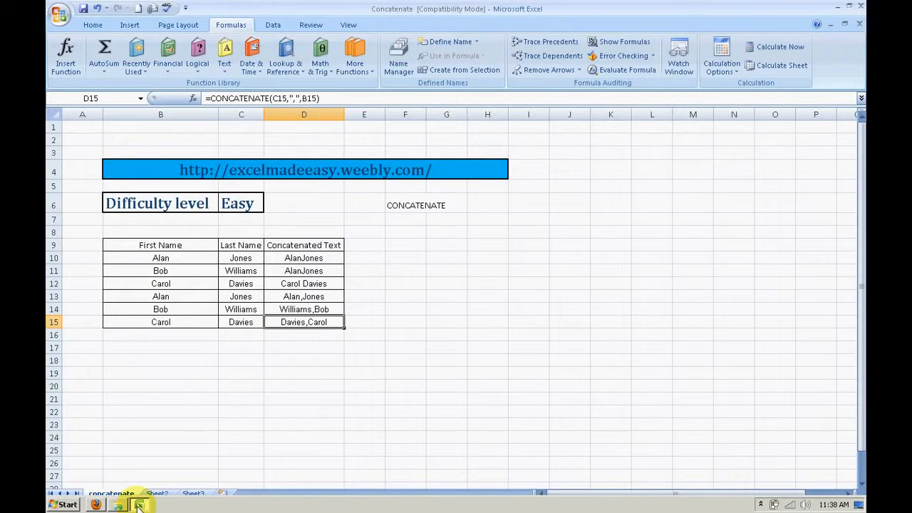